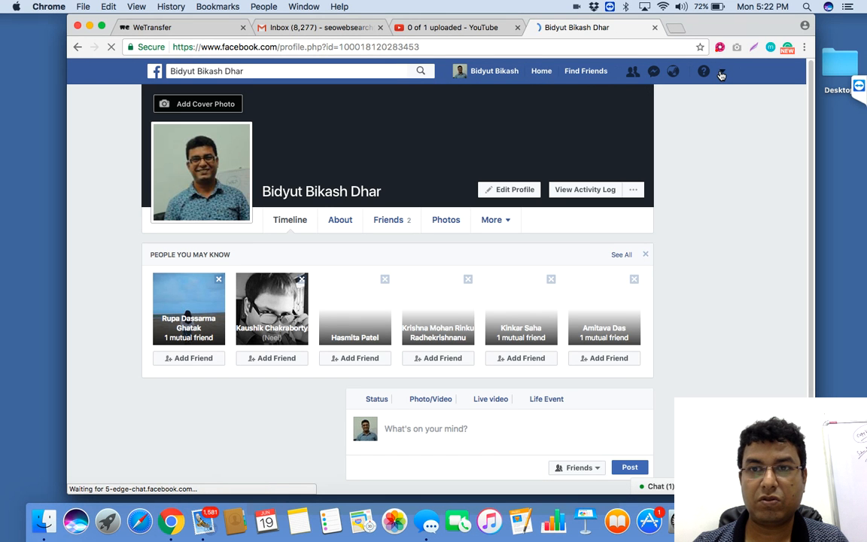
Step: Go to the adverts management page and open the active advert account to list its campaigns
click(721, 74)
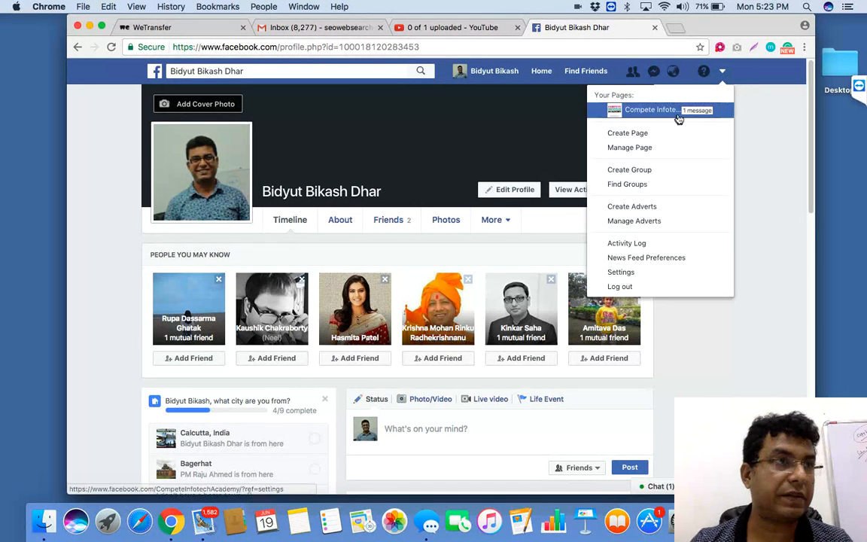
click(638, 206)
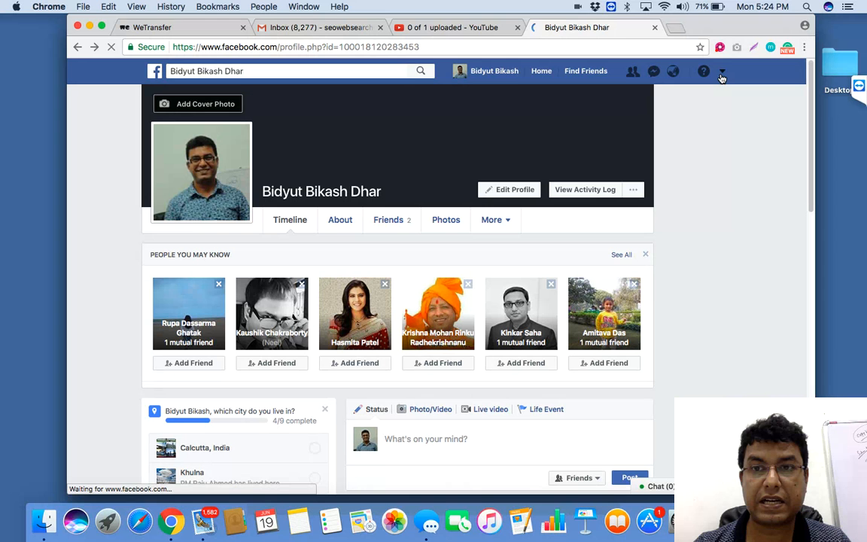
click(722, 73)
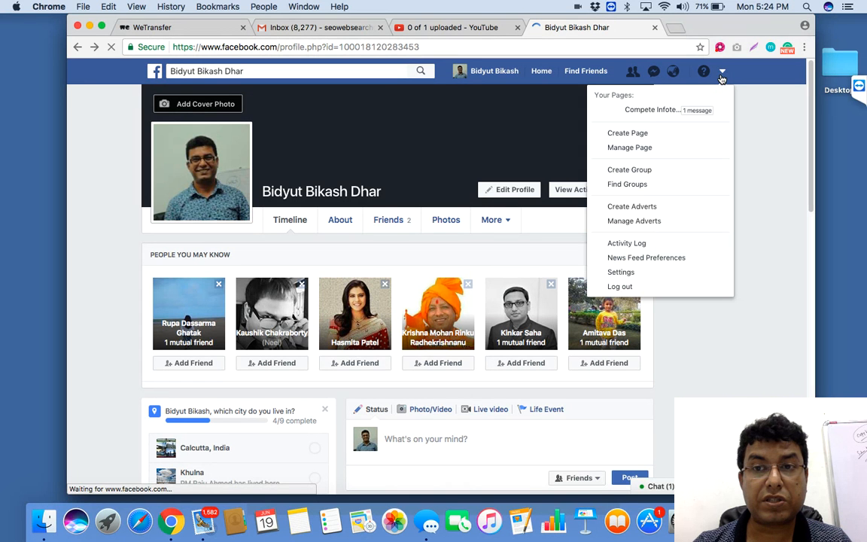
click(641, 226)
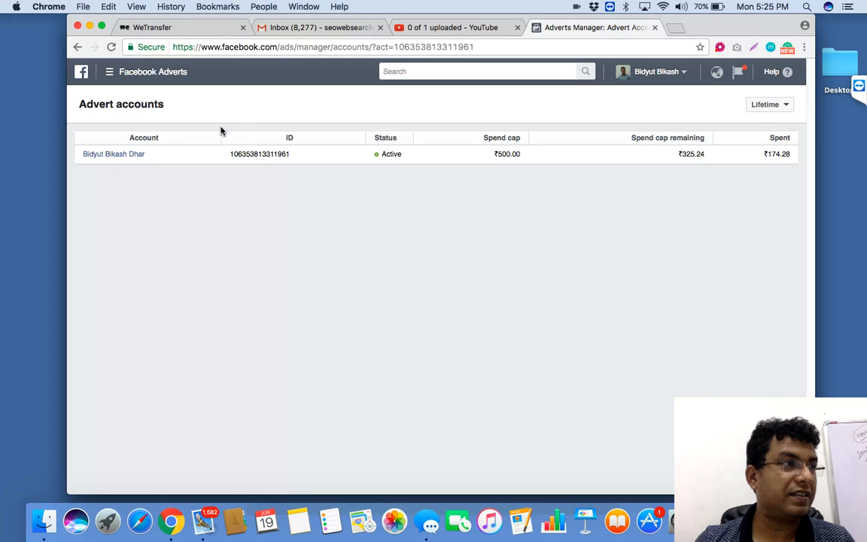
click(127, 159)
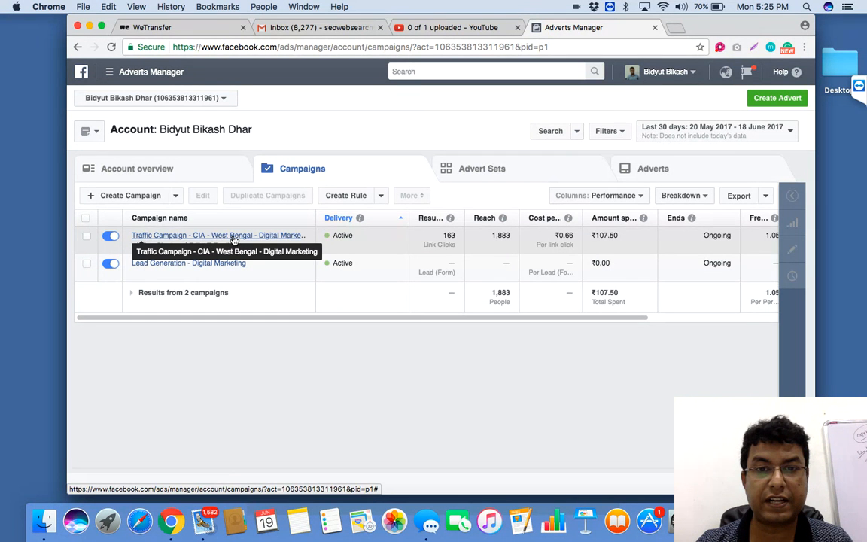
Step: Review the reach, amount spent and cost per link click of the Traffic Campaign - CIA - West Bengal campaign
double_click(510, 237)
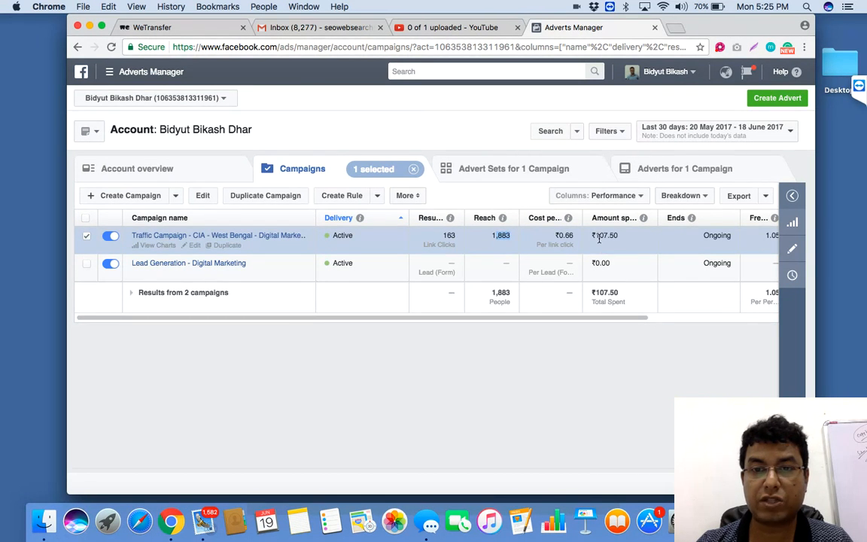
drag(599, 237, 611, 237)
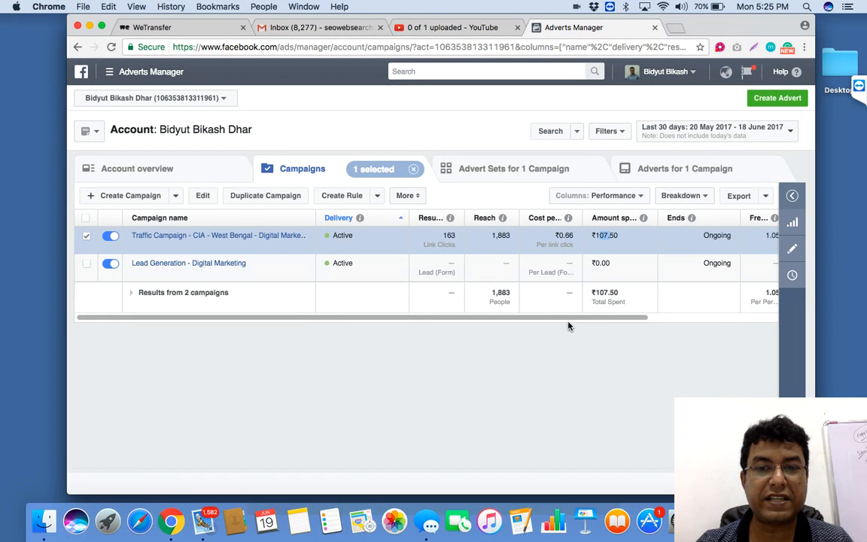
drag(583, 322, 543, 323)
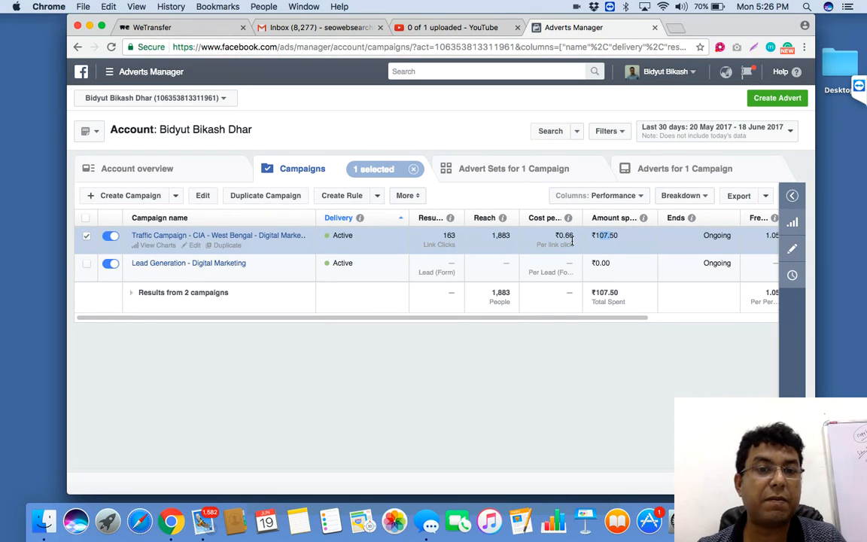
Step: Open the traffic campaign's Digital Marketing - WB advert set and review the Image 4 advert's cost per link click and amount spent
click(232, 237)
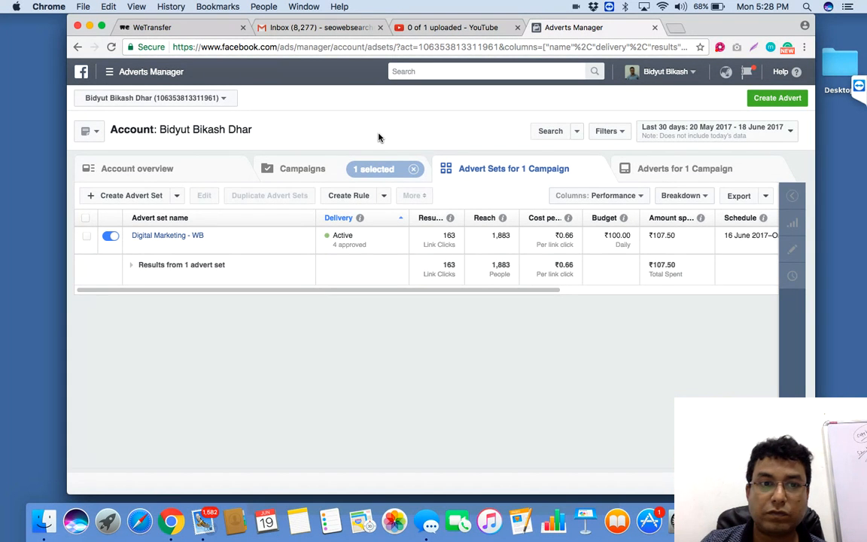
click(184, 237)
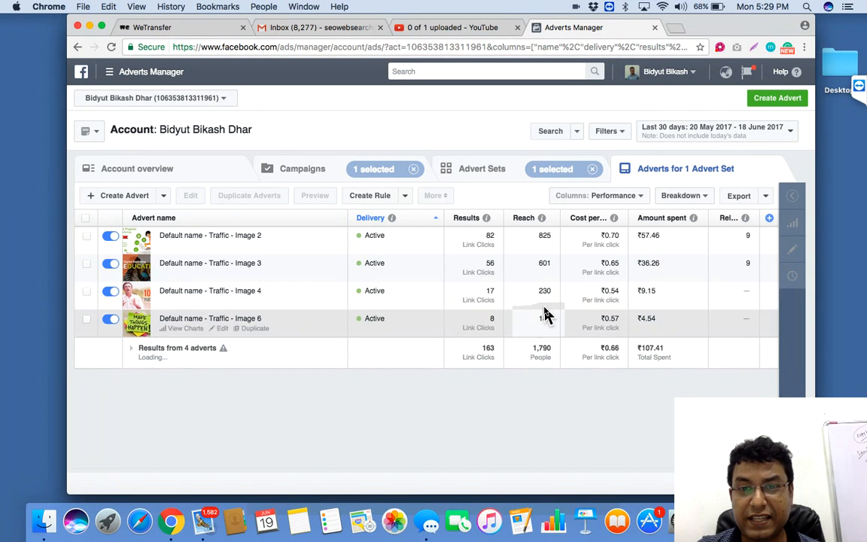
double_click(614, 292)
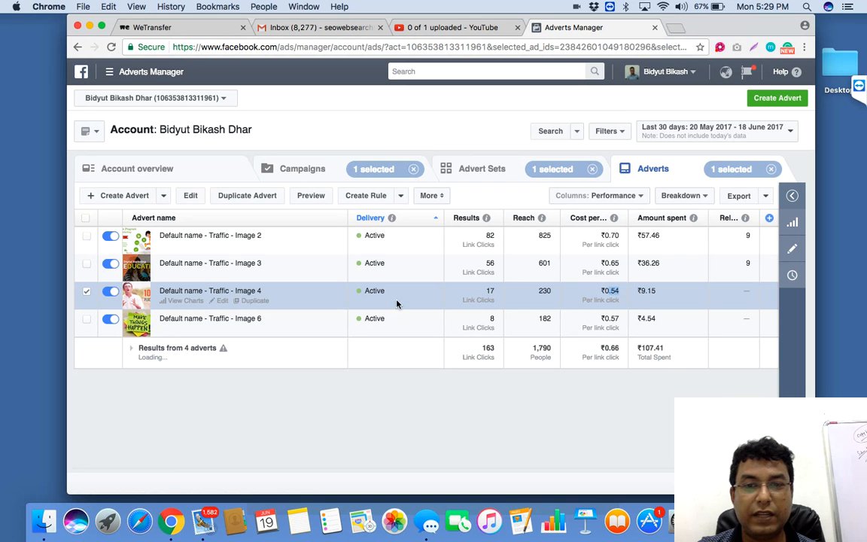
click(601, 291)
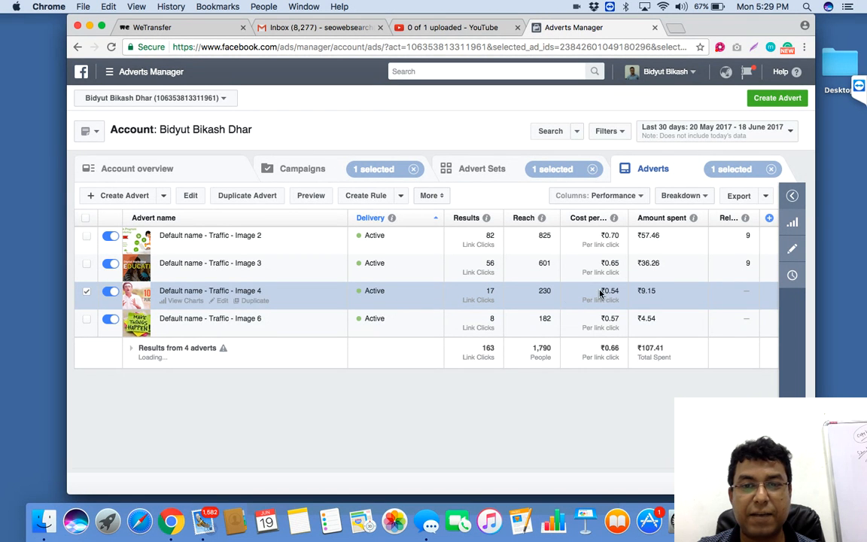
drag(615, 291, 623, 292)
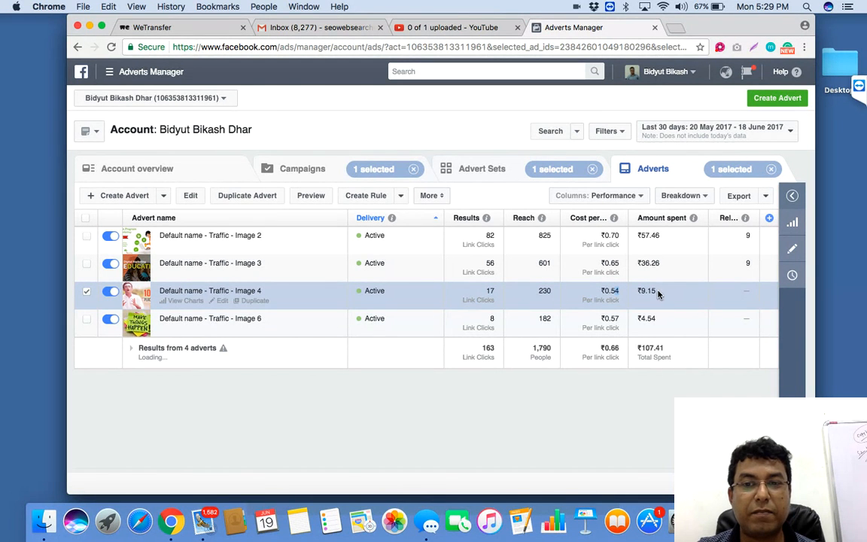
drag(656, 292, 640, 291)
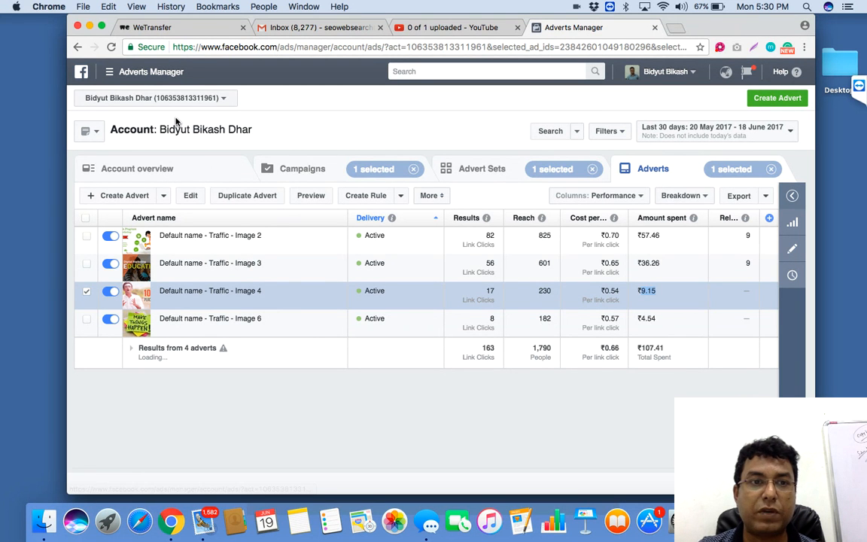
Step: Return to the campaign list and open the advert of the Lead Generation - Digital Marketing campaign for editing
click(77, 47)
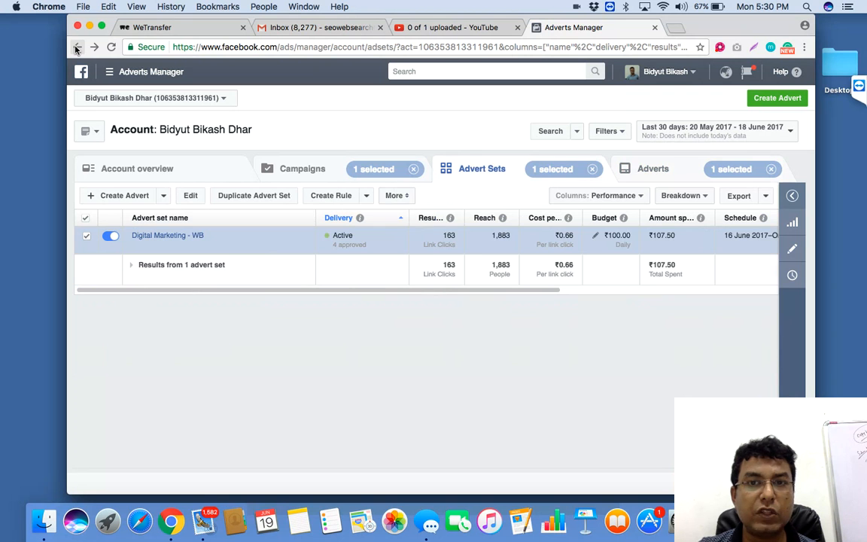
click(77, 48)
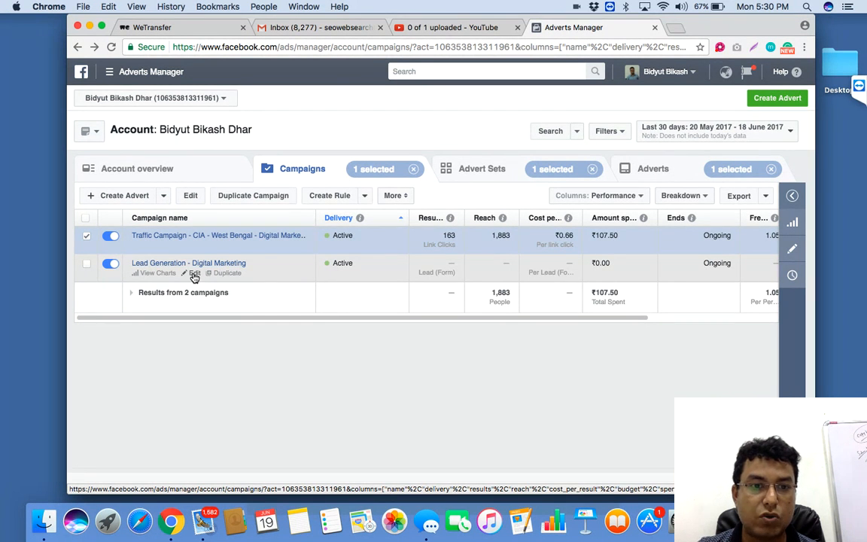
click(194, 277)
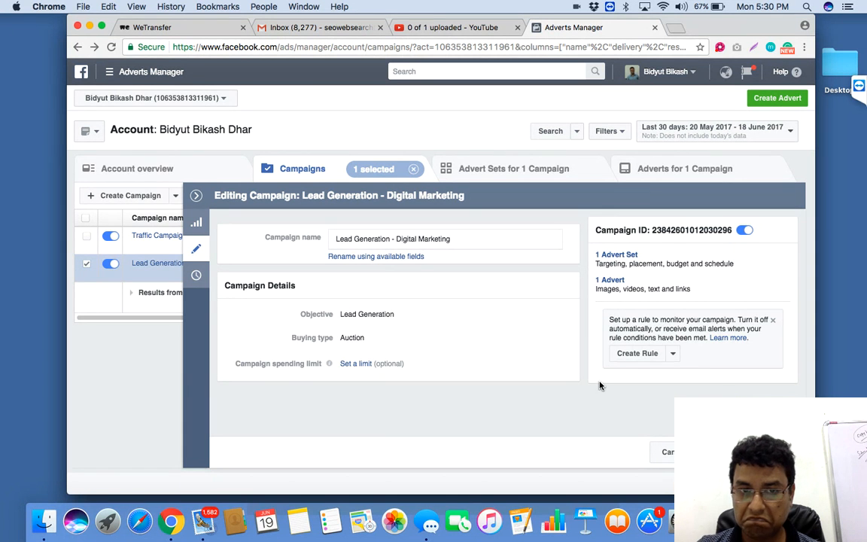
click(610, 280)
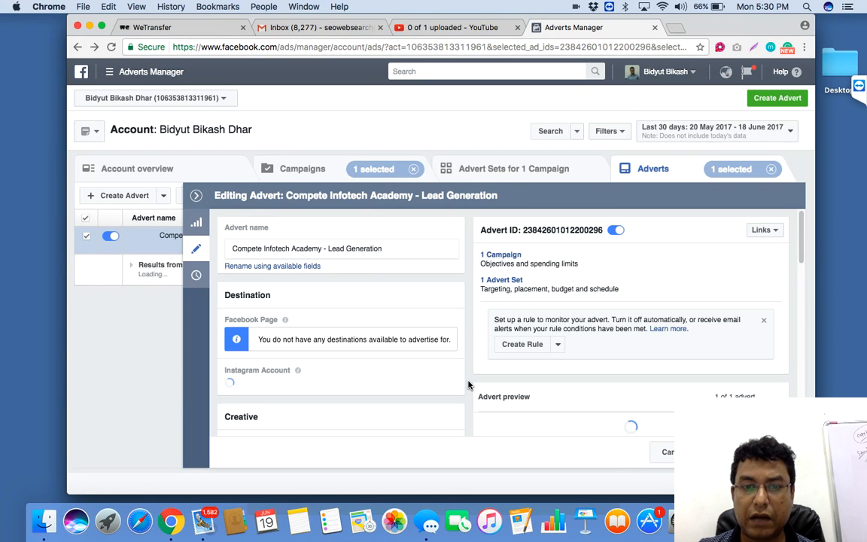
Step: Examine the lead generation advert's destination, creative text, image, call to action, lead form, tracking settings and preview
scroll(468, 385, down, 10)
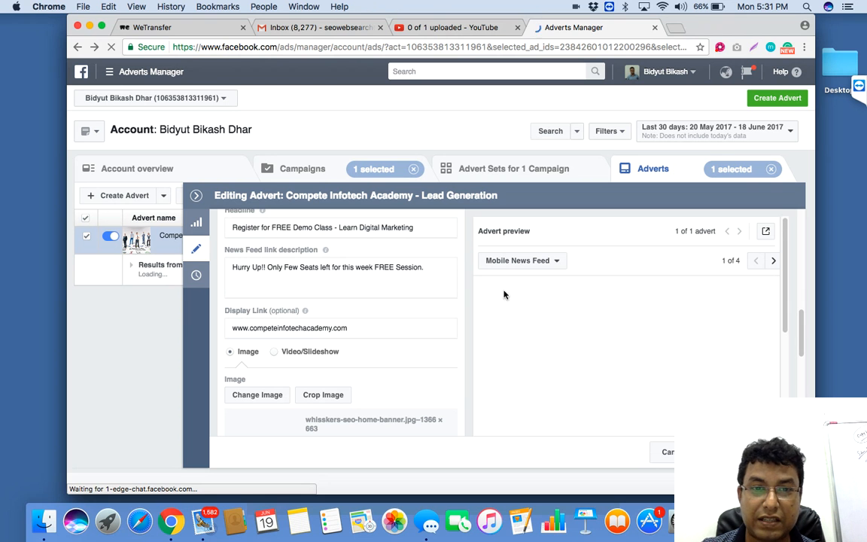
drag(470, 335, 323, 436)
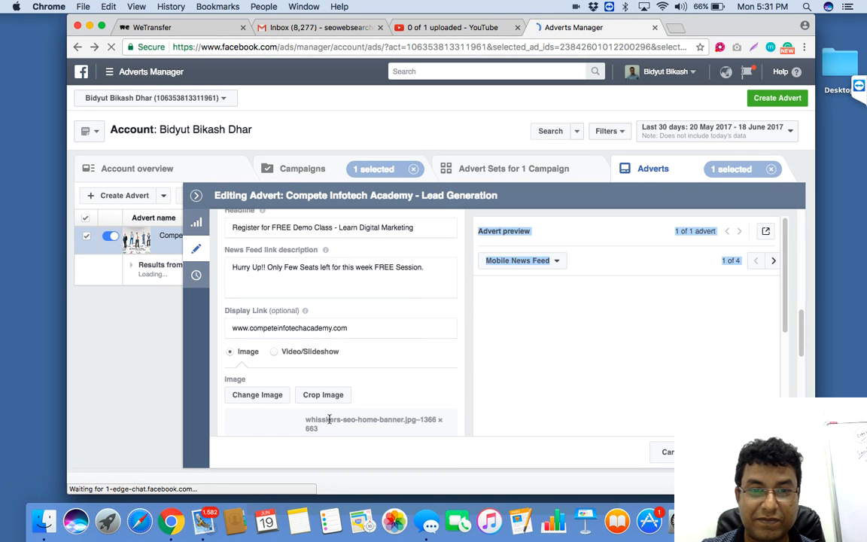
click(440, 389)
drag(785, 301, 785, 401)
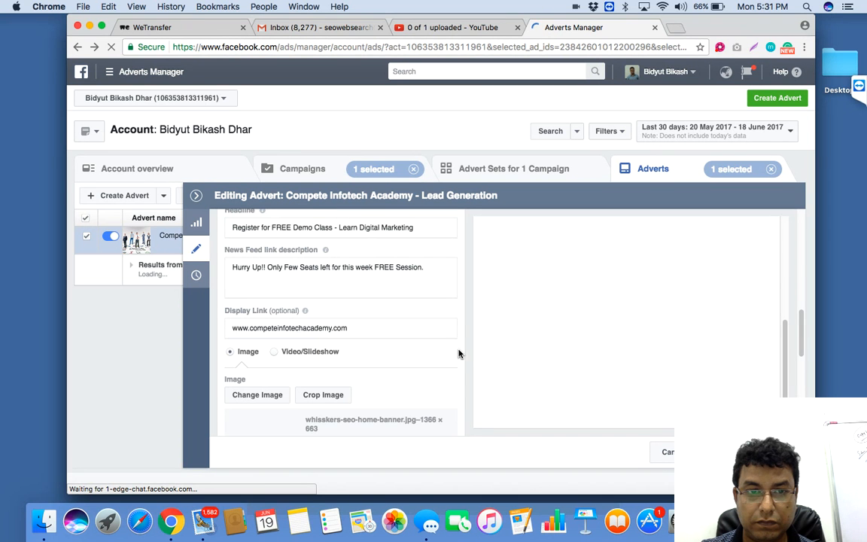
scroll(414, 387, down, 10)
scroll(415, 387, up, 6)
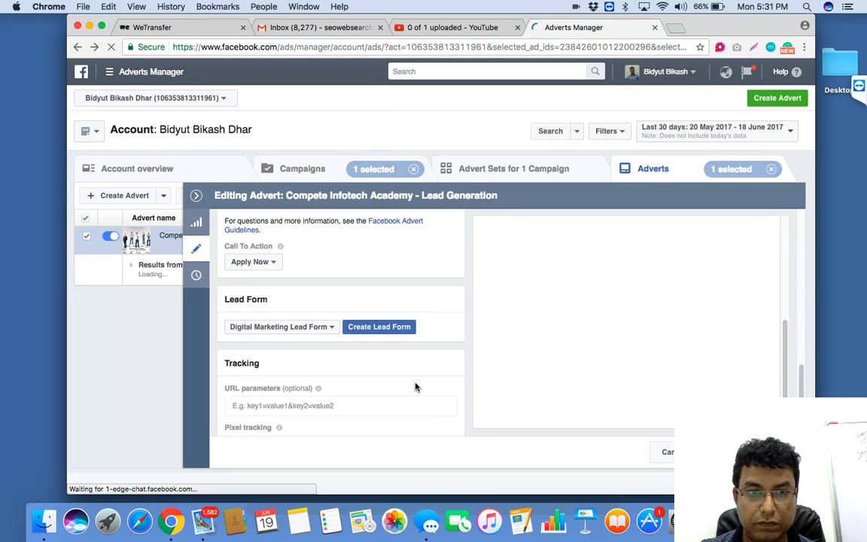
scroll(414, 387, up, 3)
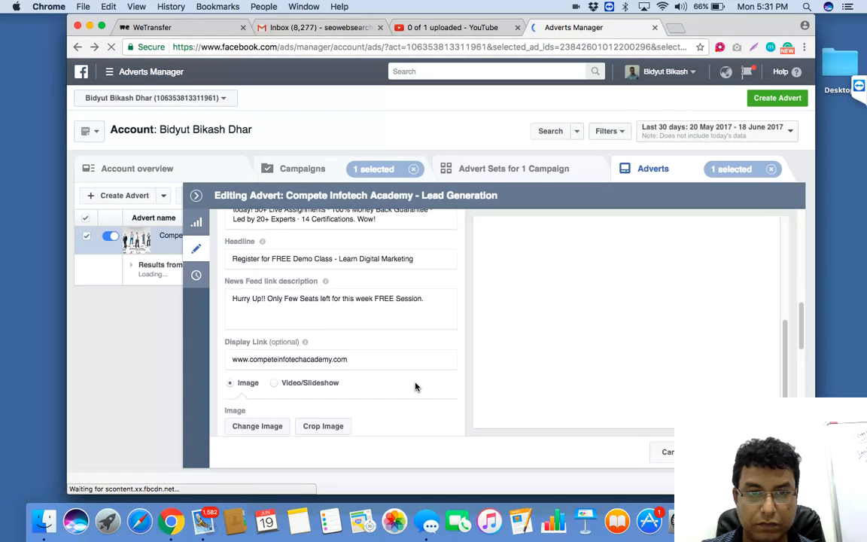
scroll(415, 386, up, 8)
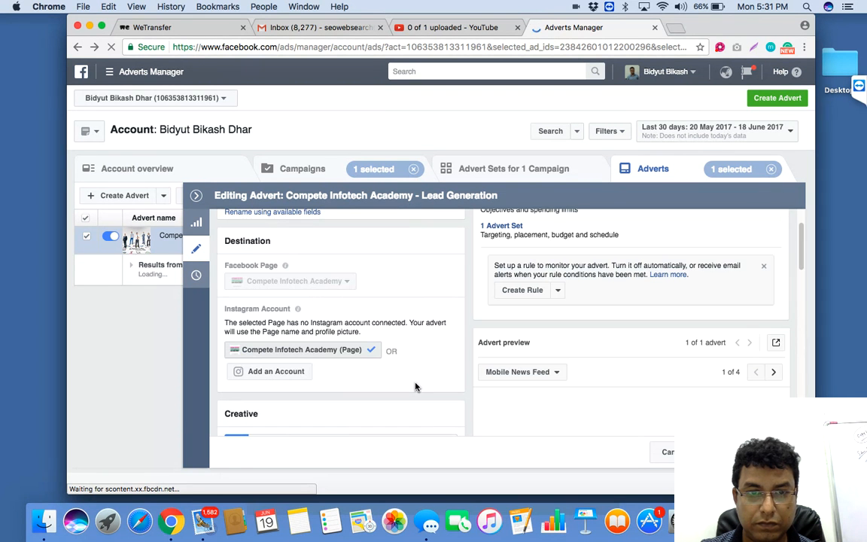
scroll(415, 386, up, 2)
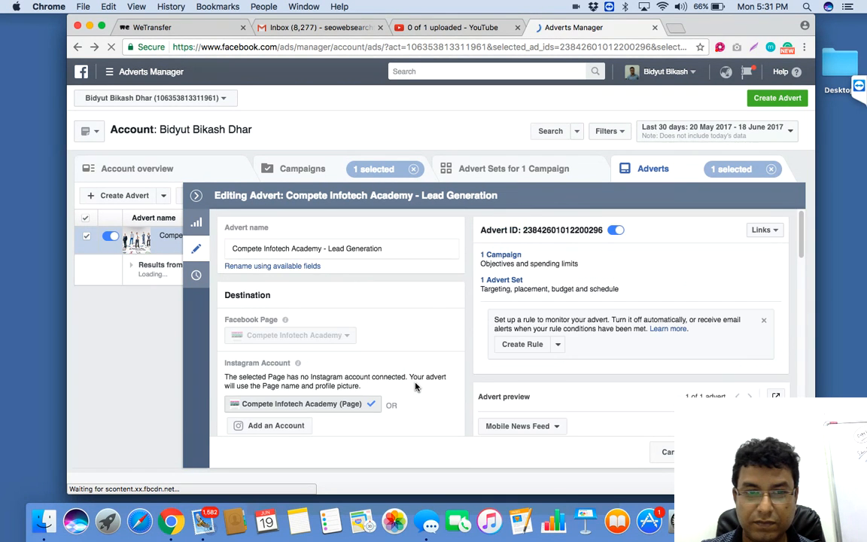
scroll(415, 387, down, 15)
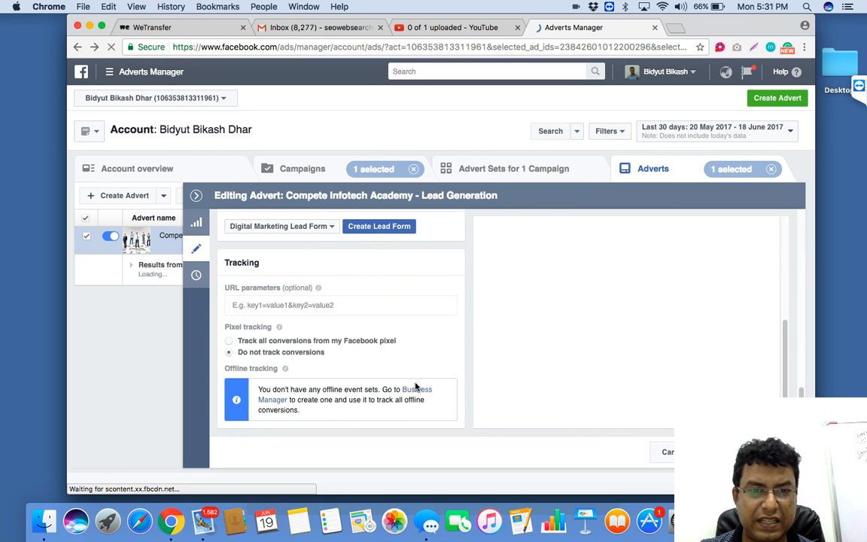
scroll(415, 387, up, 5)
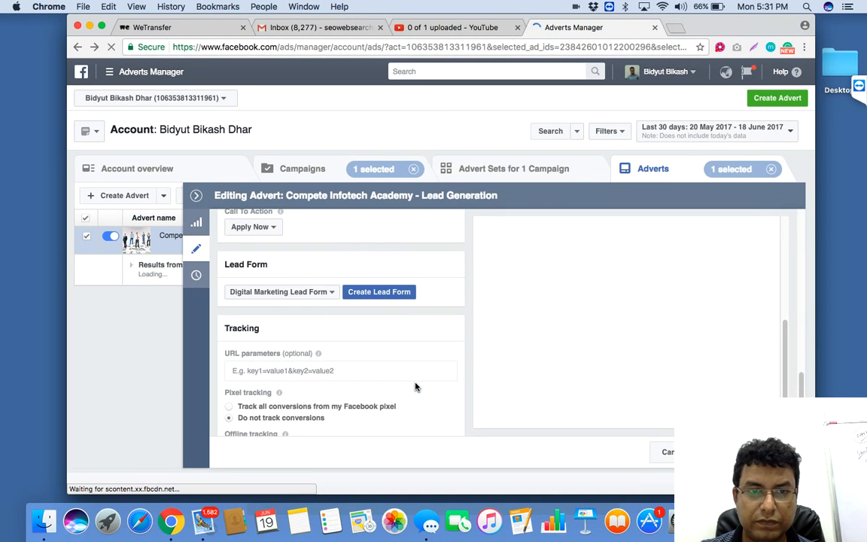
scroll(414, 387, up, 8)
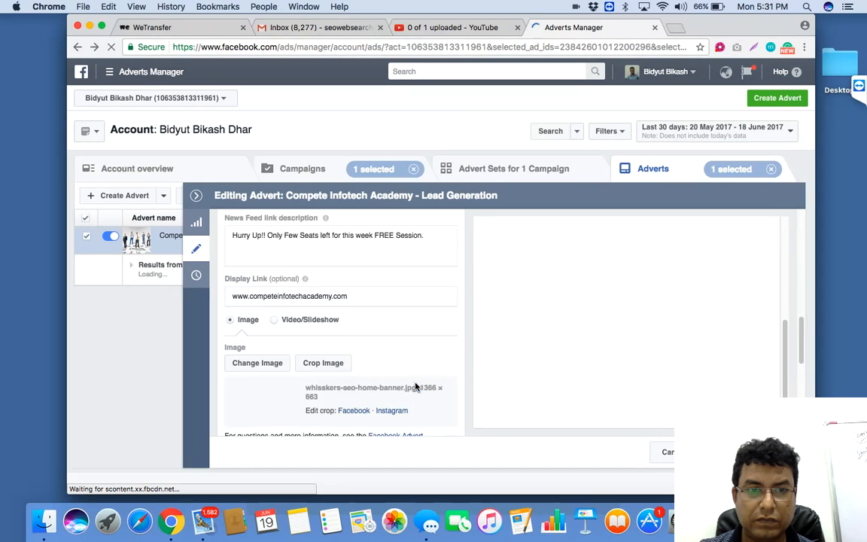
scroll(415, 387, up, 5)
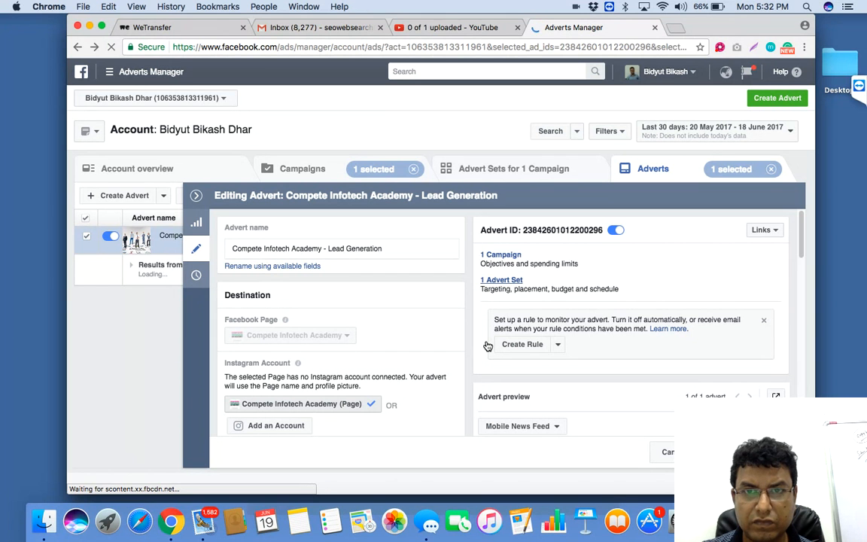
Step: Open the lead generation campaign's West Bengal - 18-55 advert set and review its budget and schedule
scroll(487, 346, down, 4)
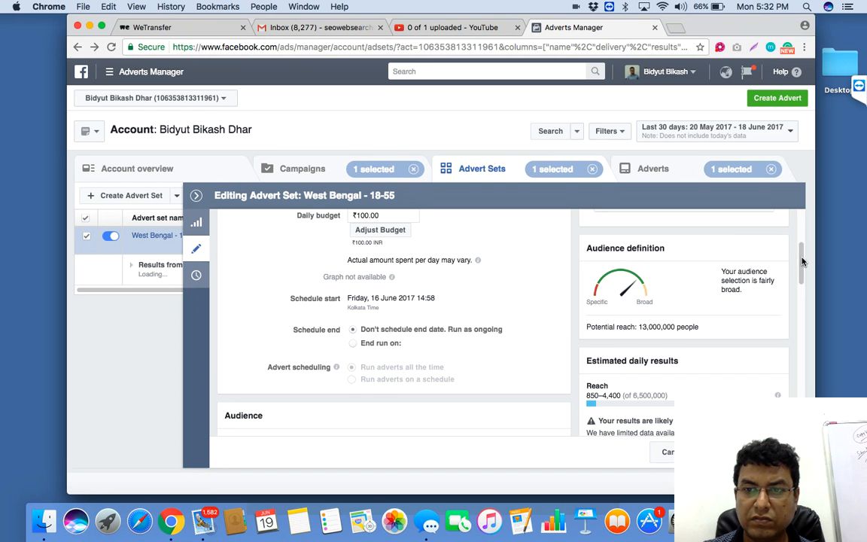
drag(803, 262, 800, 226)
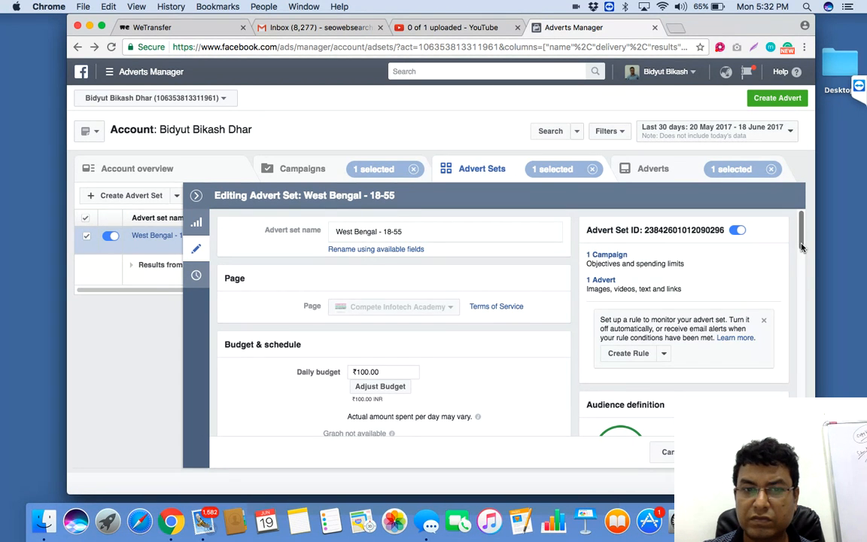
scroll(782, 256, down, 4)
scroll(439, 399, up, 4)
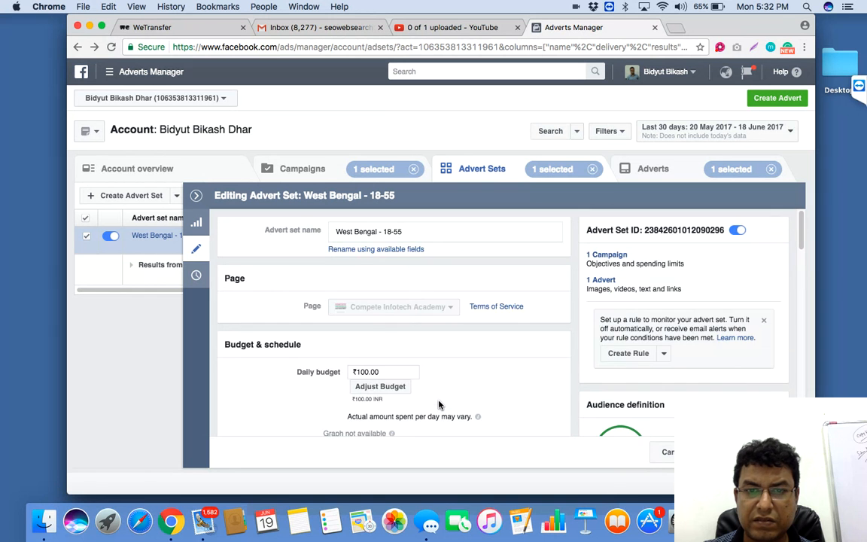
Step: Set the West Bengal - 18-55 advert set's manual bid amount to ₹10.00 per result
scroll(440, 405, down, 10)
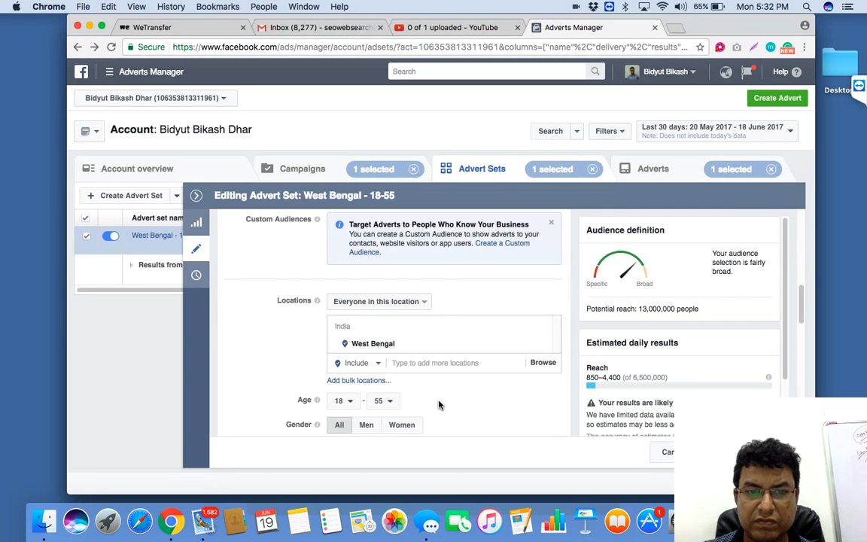
scroll(440, 405, down, 10)
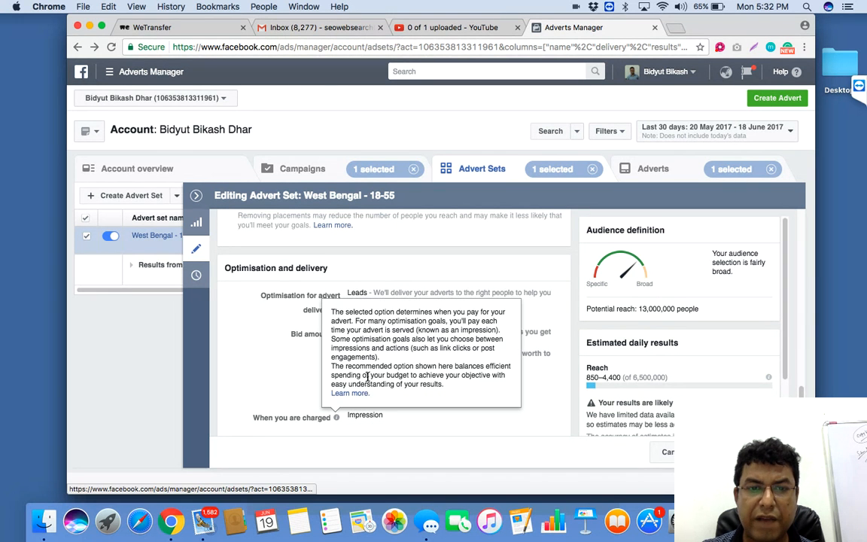
click(363, 381)
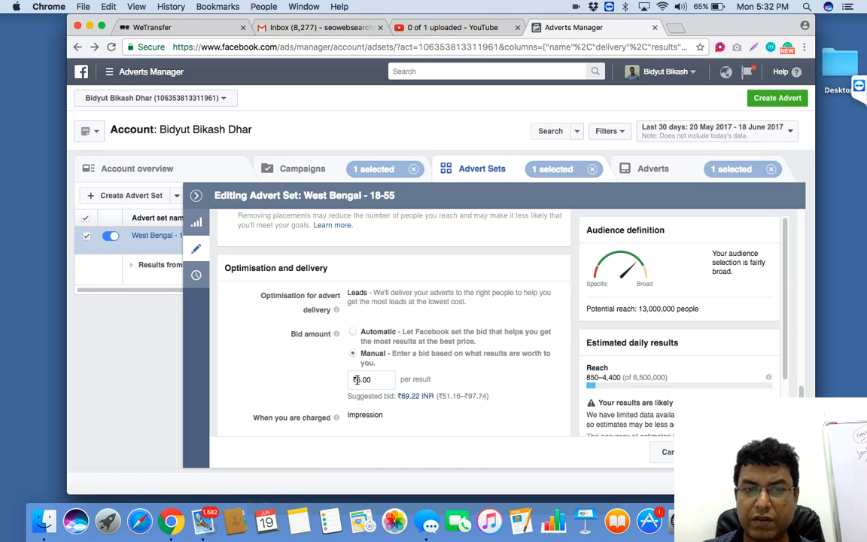
text(100)
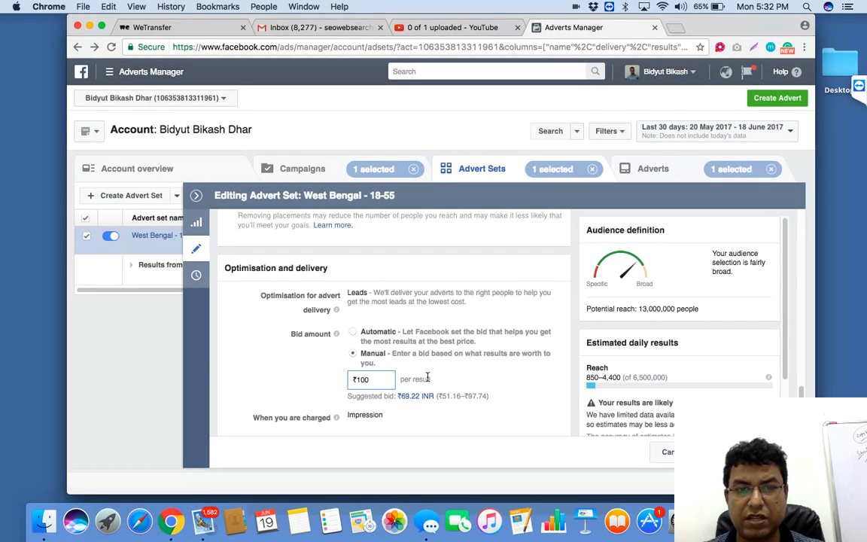
text(0)
key(Left)
key(Left)
text(.)
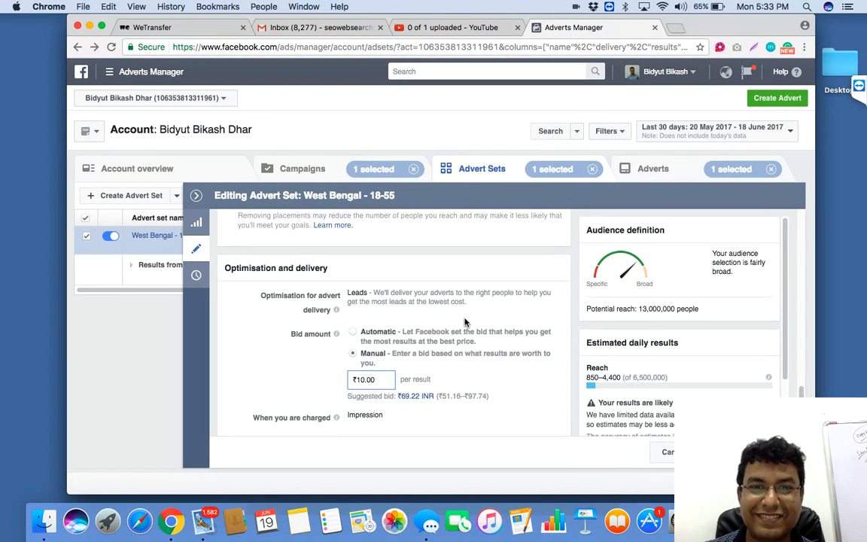
click(479, 362)
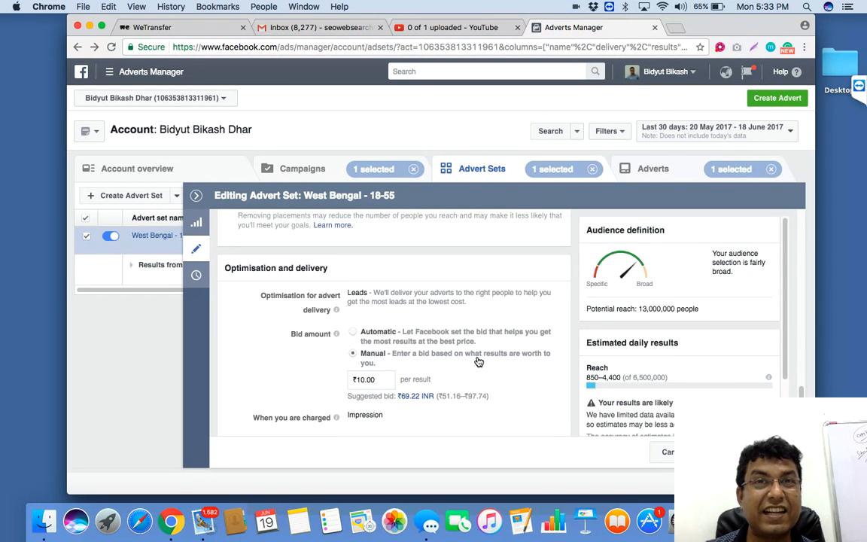
scroll(477, 362, up, 5)
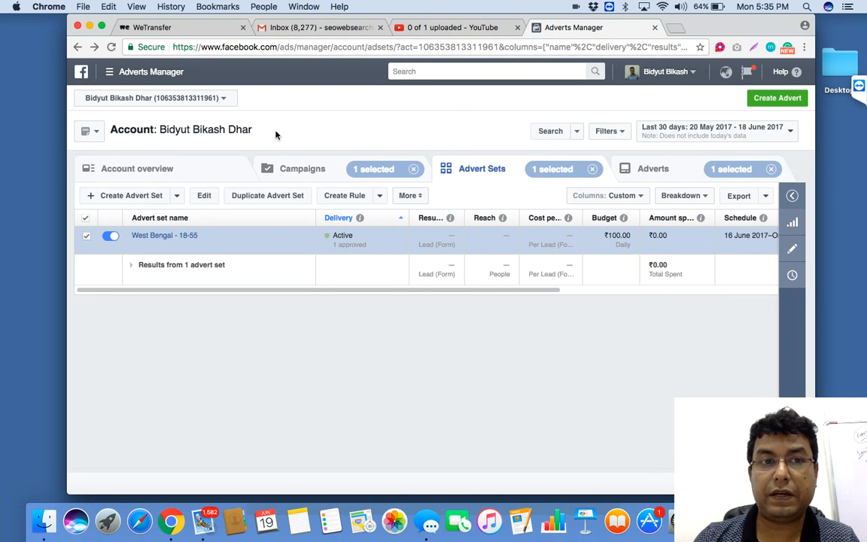
Step: Open the billing and payment methods page and review the next bill date, payment card expiry and account spending limit
click(154, 79)
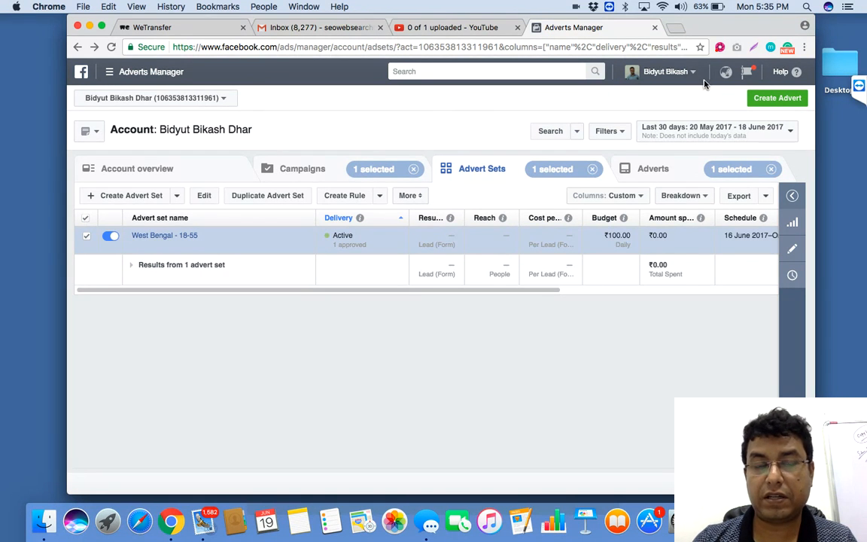
click(122, 75)
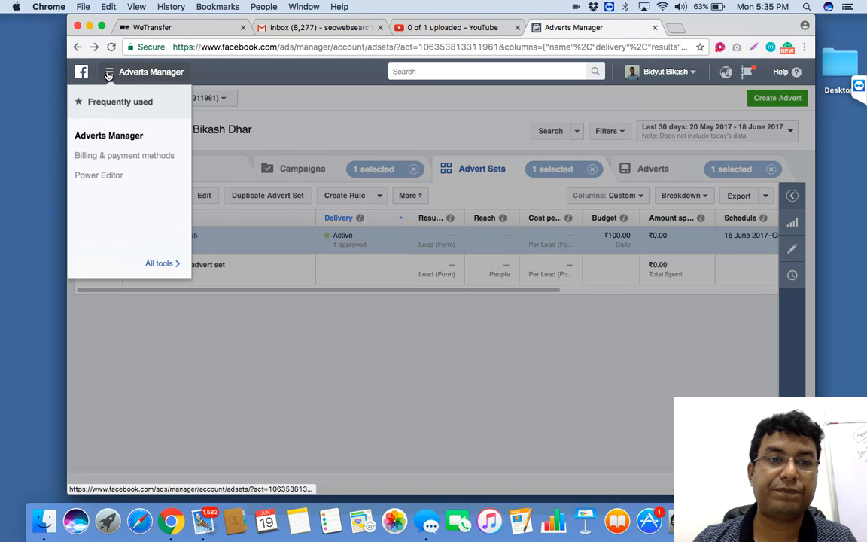
click(124, 156)
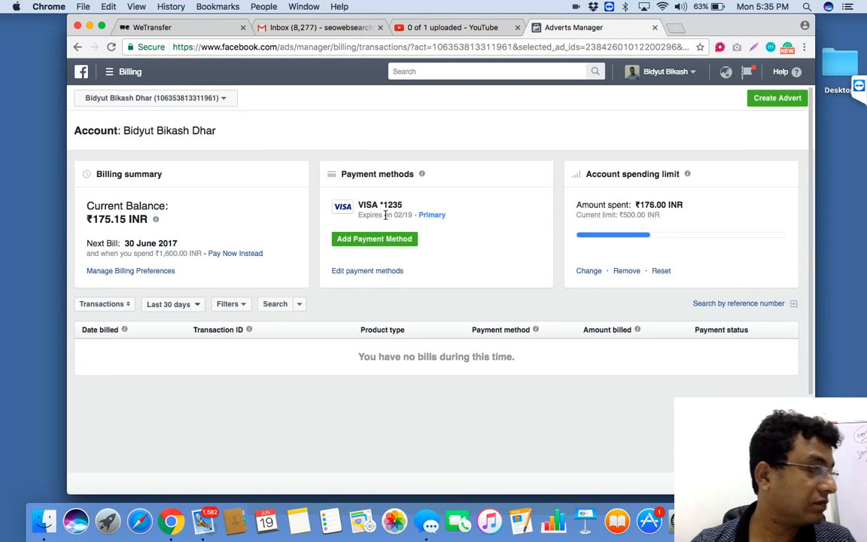
drag(385, 215, 400, 216)
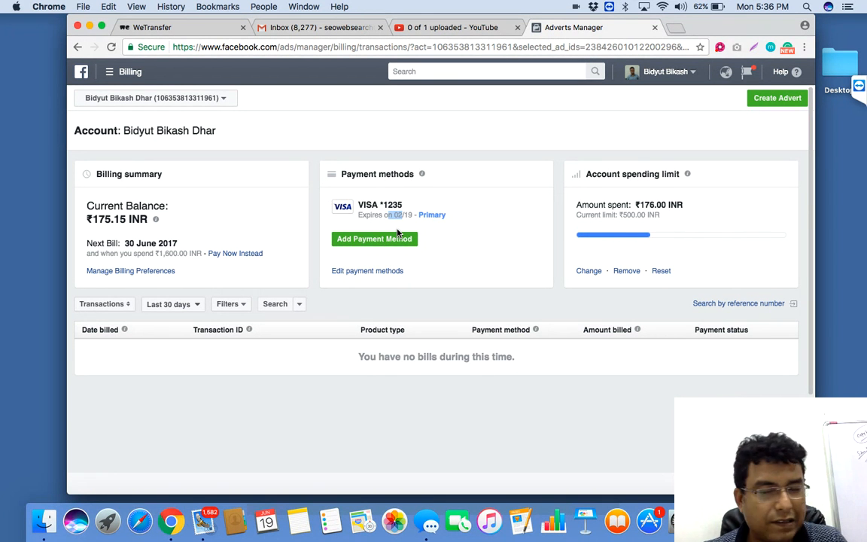
click(509, 126)
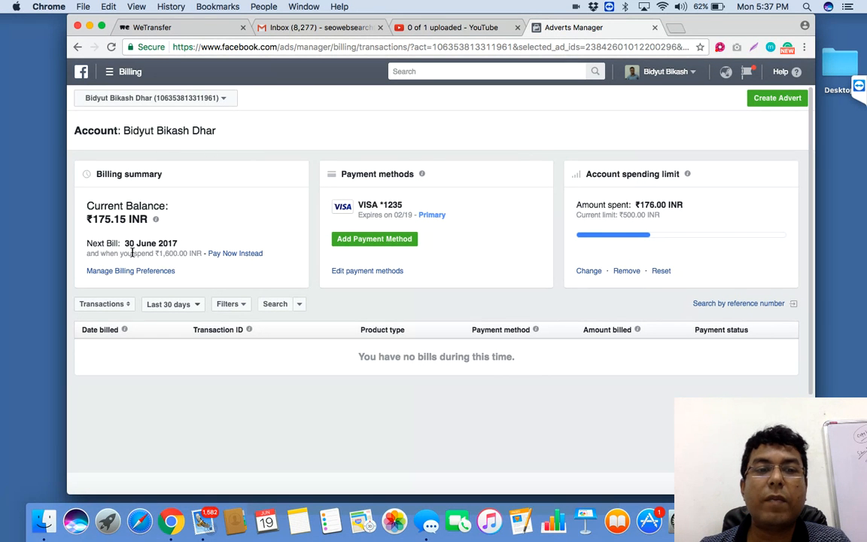
drag(125, 243, 180, 245)
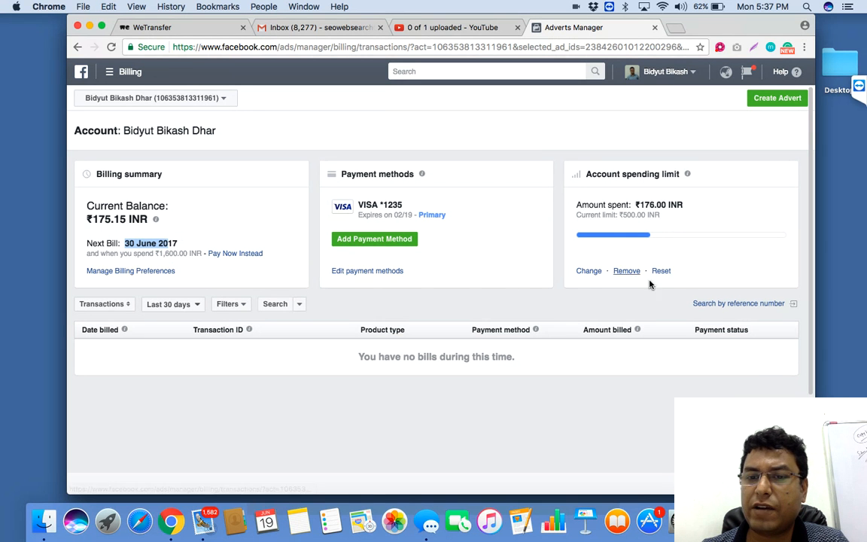
drag(623, 215, 672, 218)
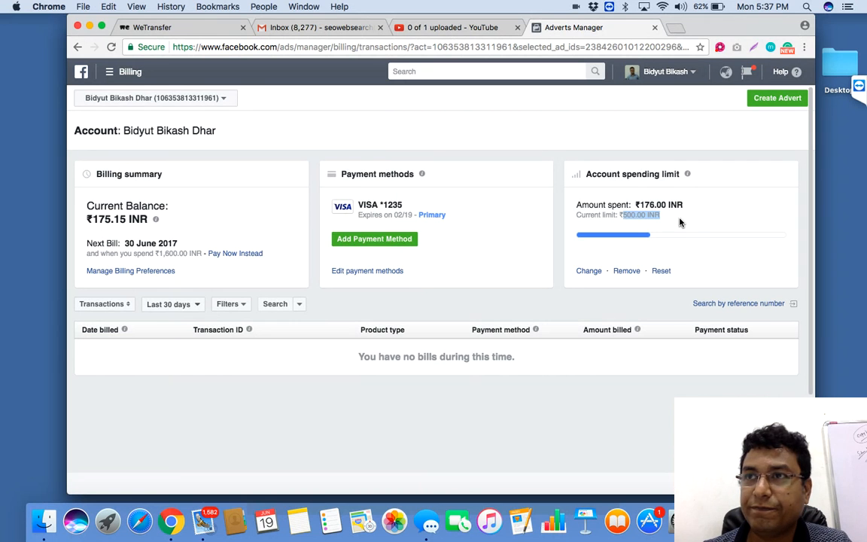
click(512, 161)
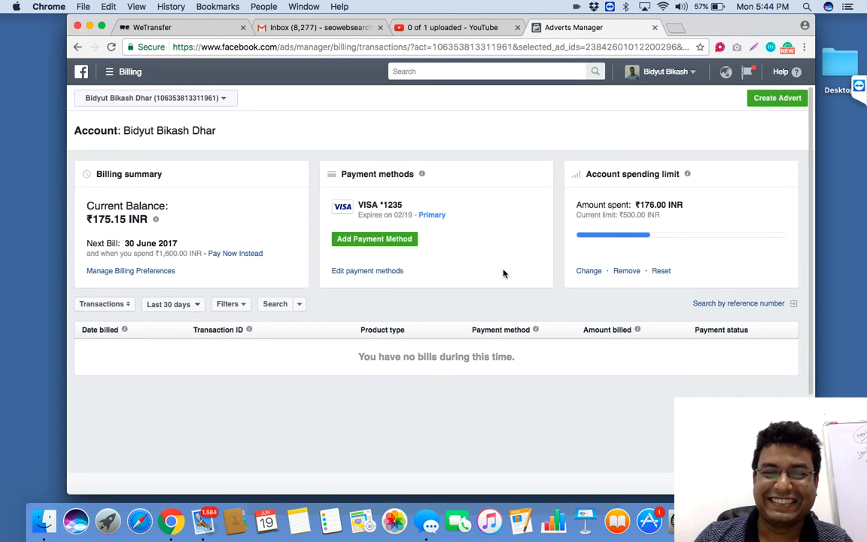
scroll(474, 350, down, 3)
scroll(474, 350, up, 3)
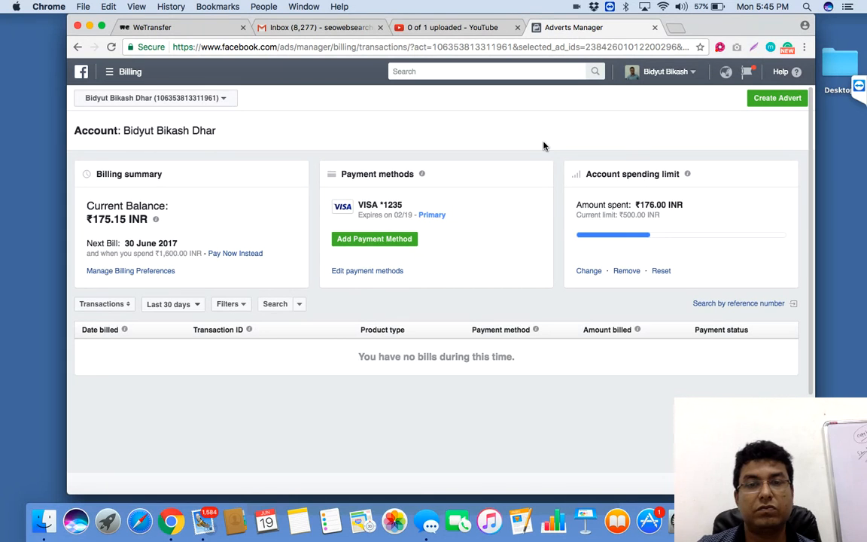
scroll(530, 139, down, 2)
scroll(530, 140, up, 2)
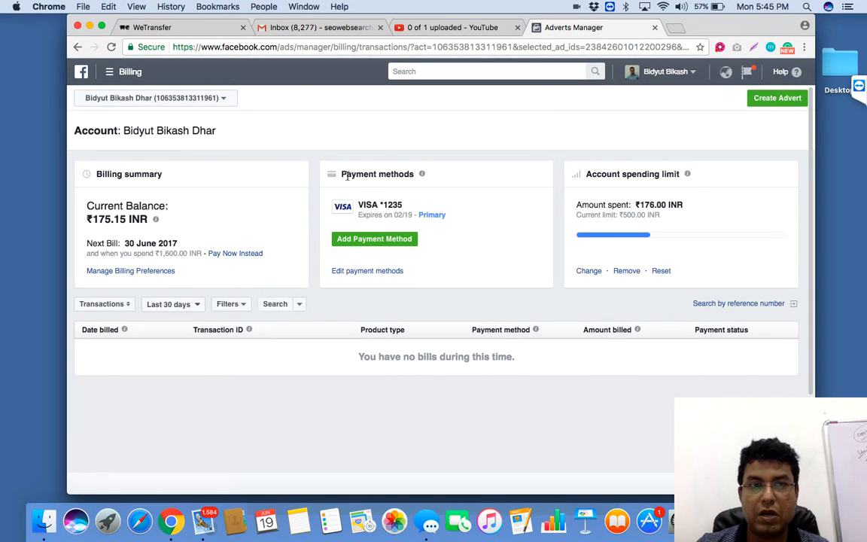
click(201, 100)
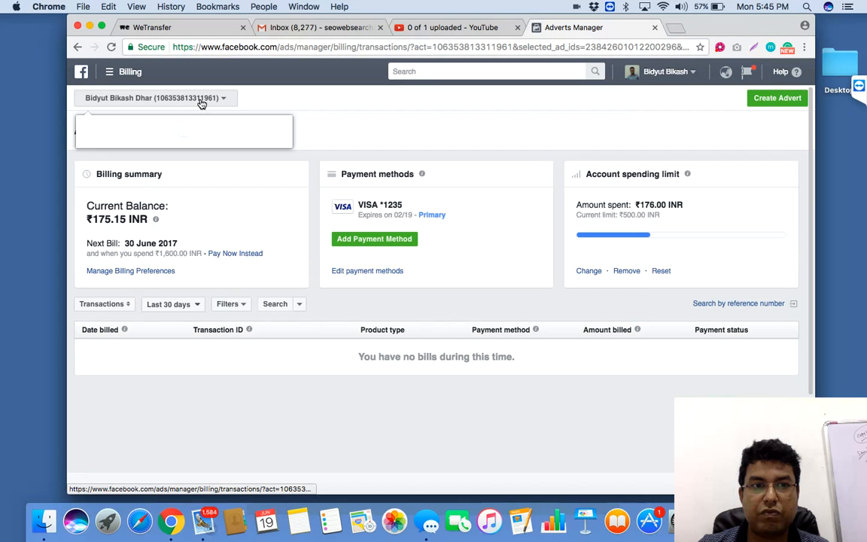
click(110, 73)
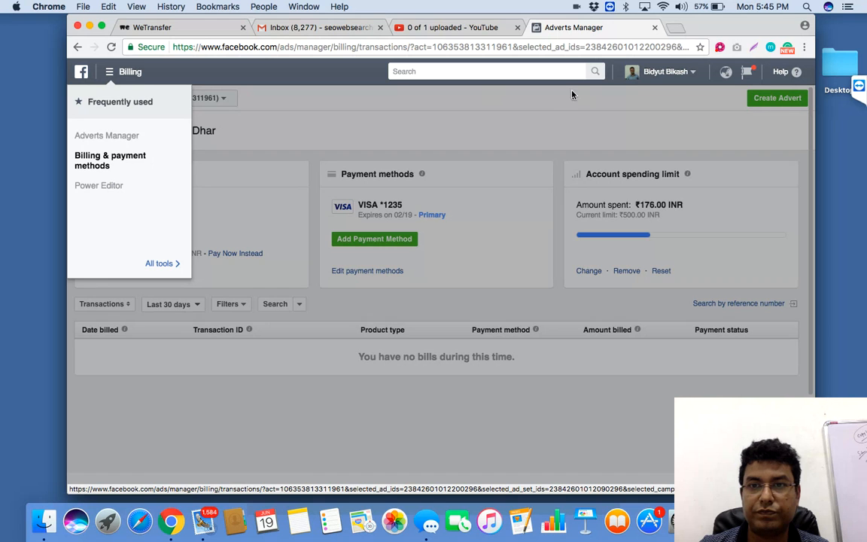
Step: Leave the billing page and return through the earlier pages to the start of the Facebook profile page
click(77, 47)
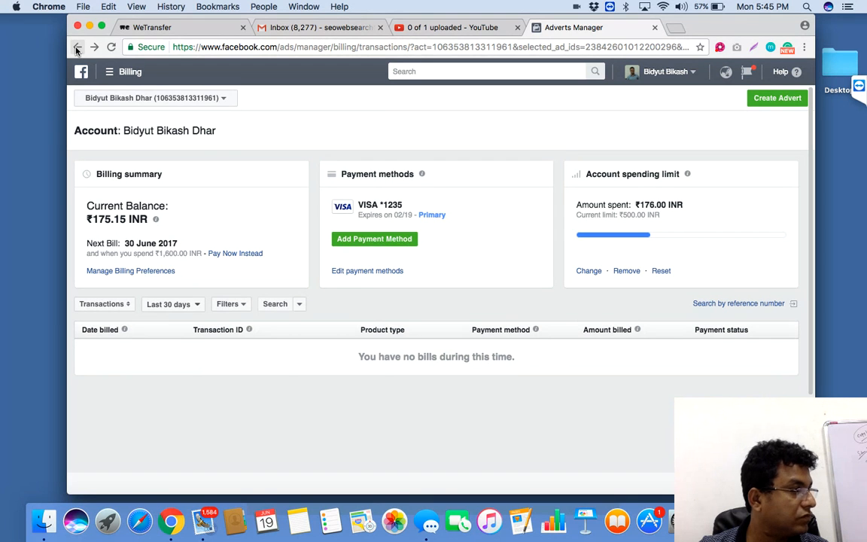
click(76, 47)
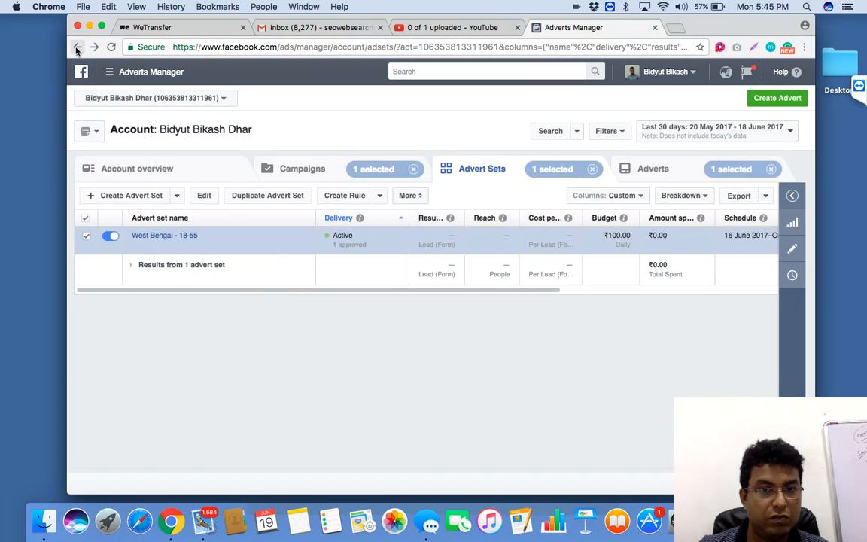
click(77, 47)
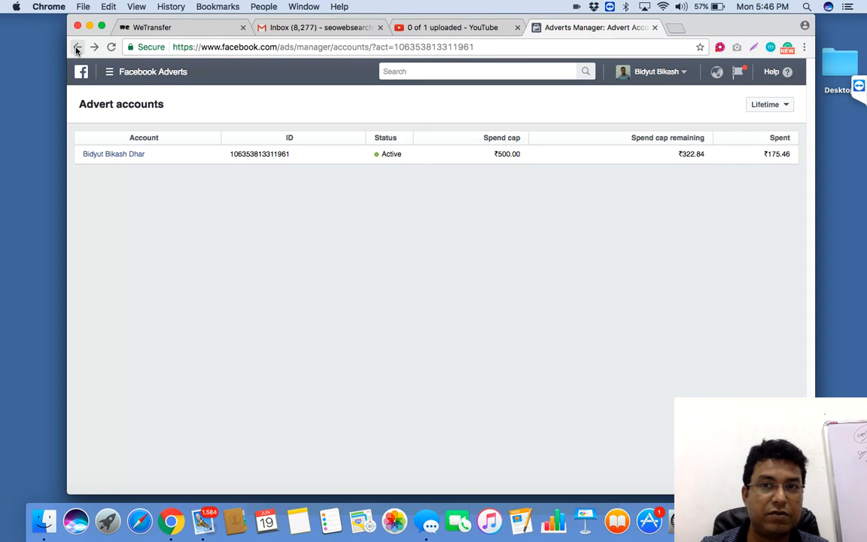
click(77, 48)
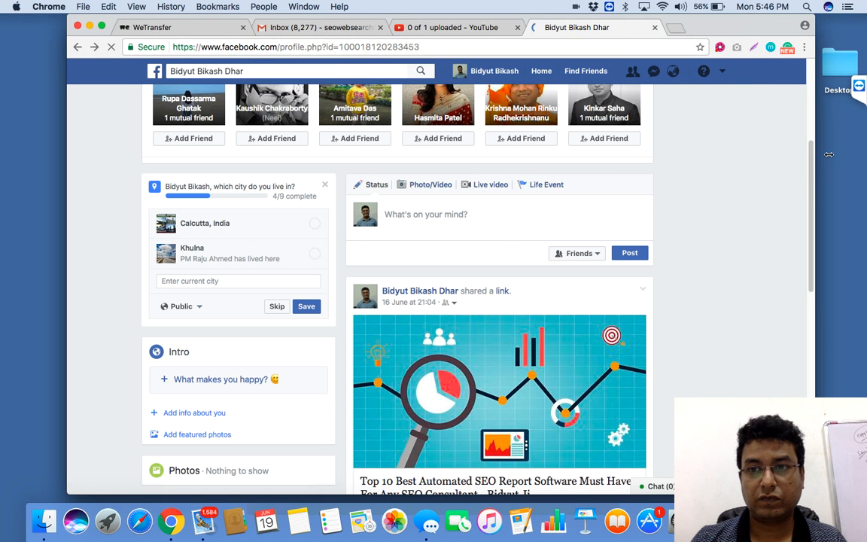
drag(811, 164, 806, 137)
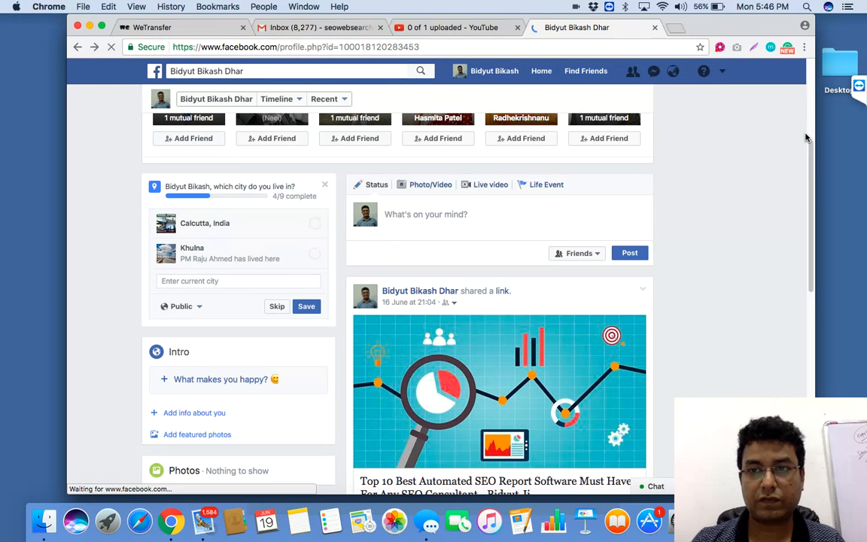
scroll(813, 156, up, 5)
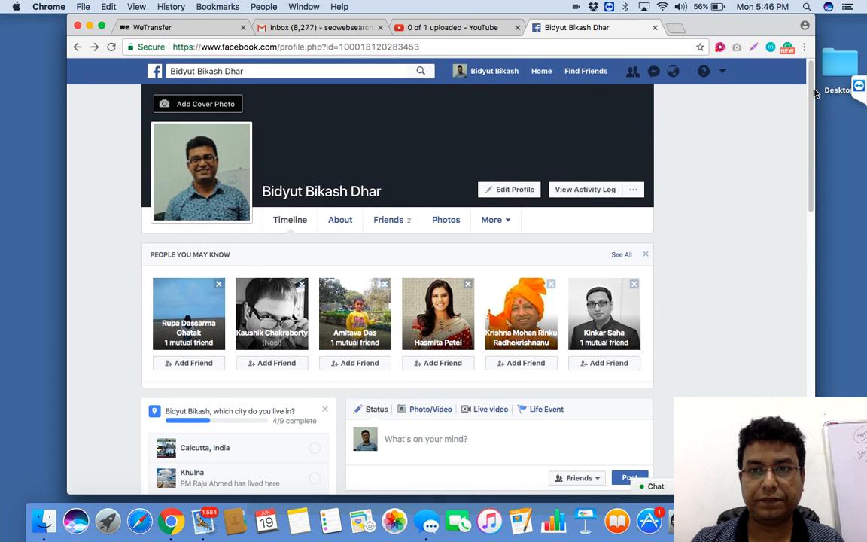
Step: Start creating a new advert from the profile page and choose Reach as the campaign's marketing objective
click(722, 76)
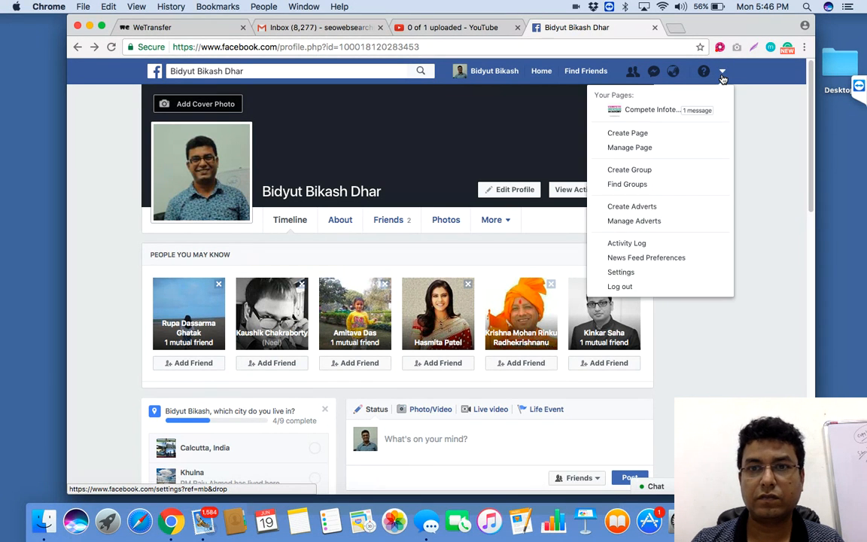
click(652, 212)
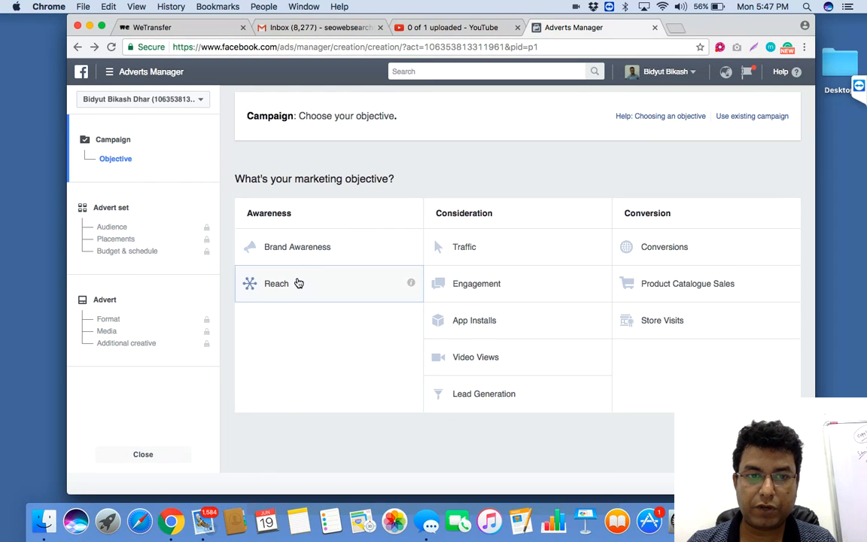
click(326, 274)
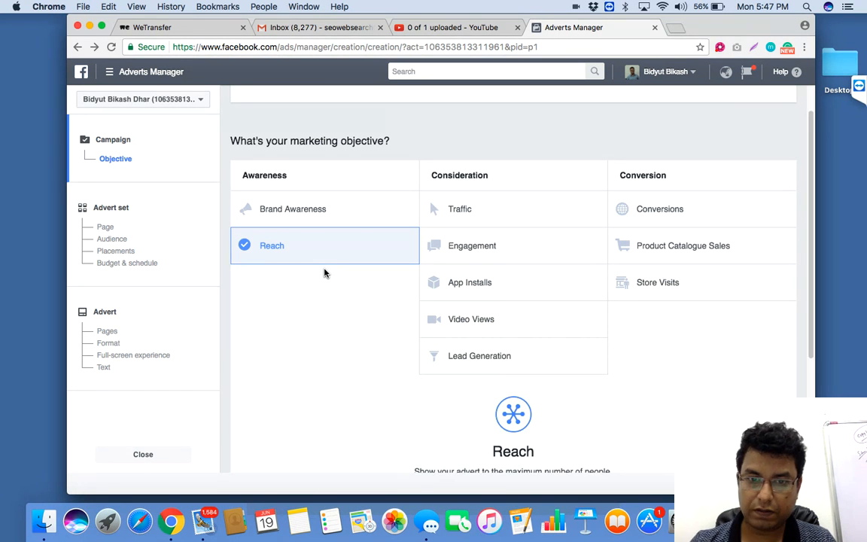
scroll(628, 349, down, 3)
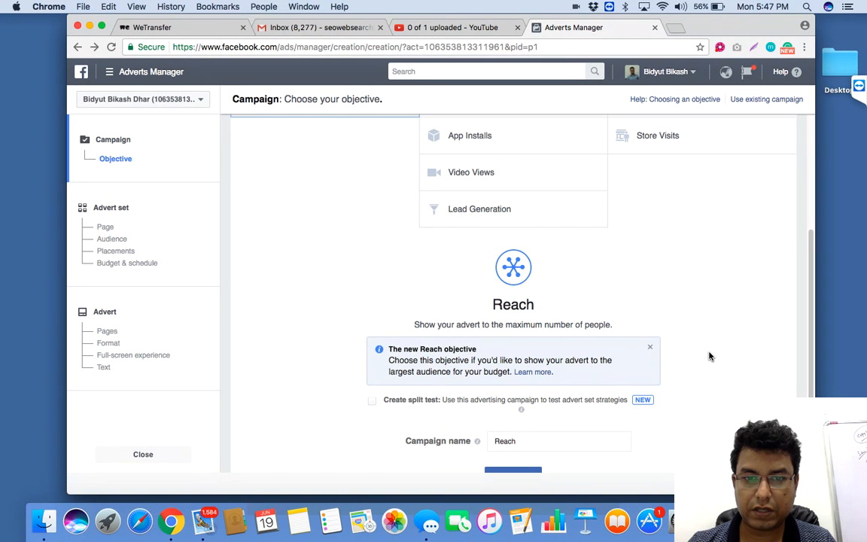
scroll(709, 356, down, 2)
scroll(709, 356, up, 2)
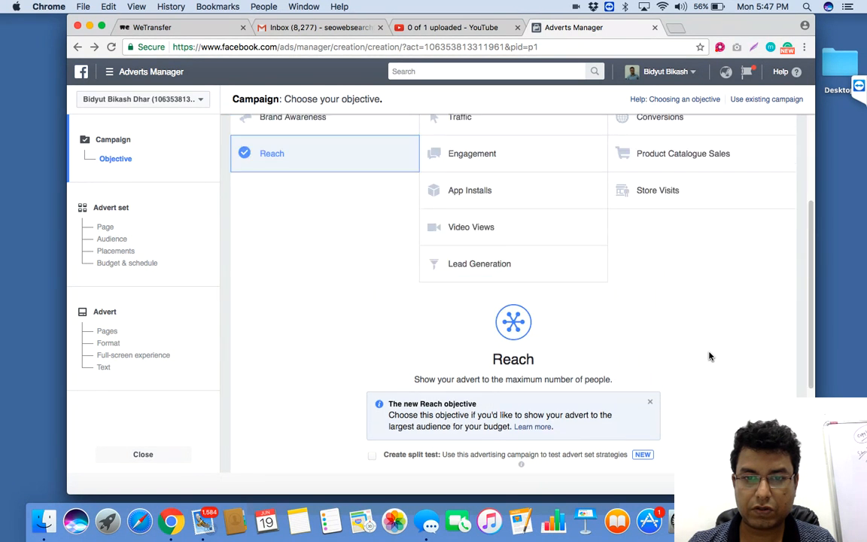
Step: Extend the Reach campaign's name with a dash, the blog owner's first name and the word Blog, and continue to the advert set
scroll(709, 356, down, 3)
click(542, 342)
text(-)
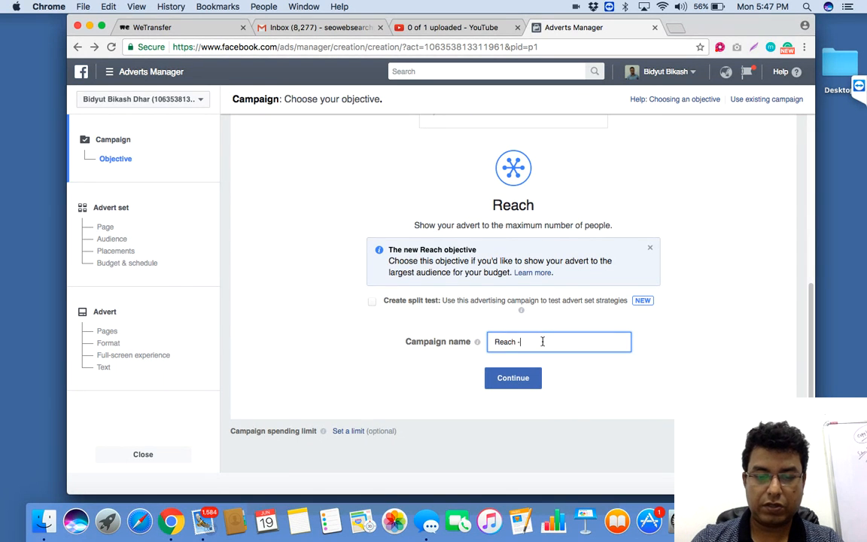
text( Bidyut Blog)
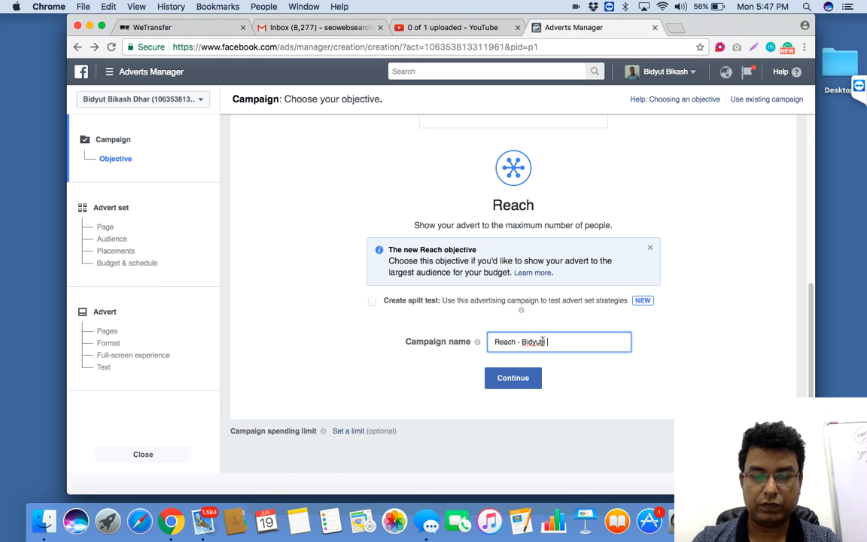
click(530, 383)
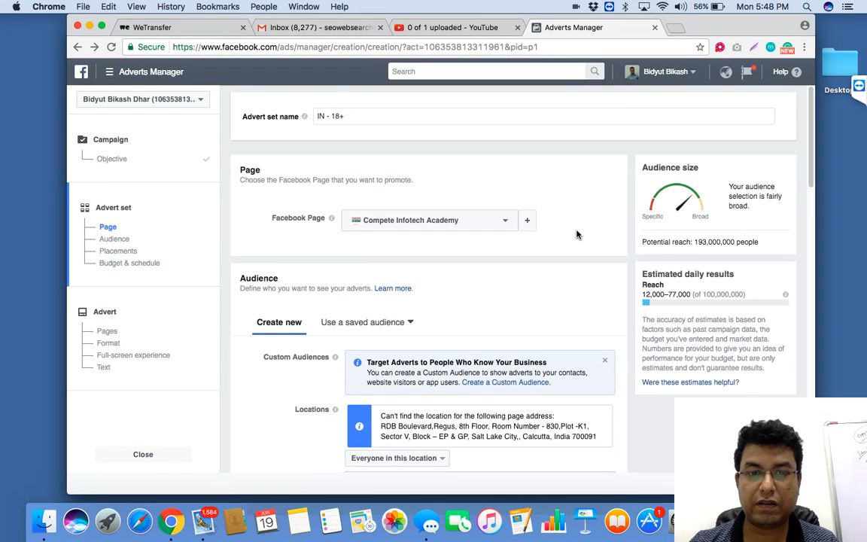
Step: Review the advert set's page, audience, placements and budget sections, and go on to the advert's page settings
scroll(566, 304, down, 8)
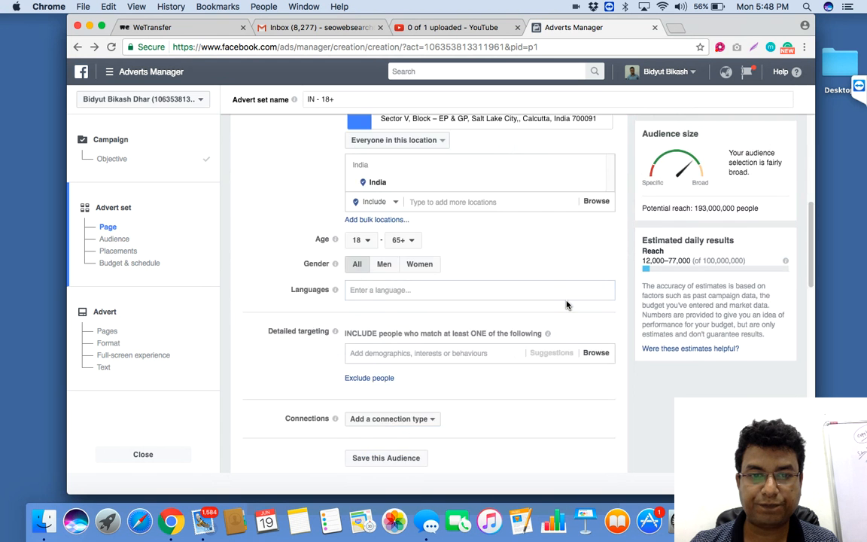
scroll(567, 304, down, 10)
scroll(566, 304, down, 8)
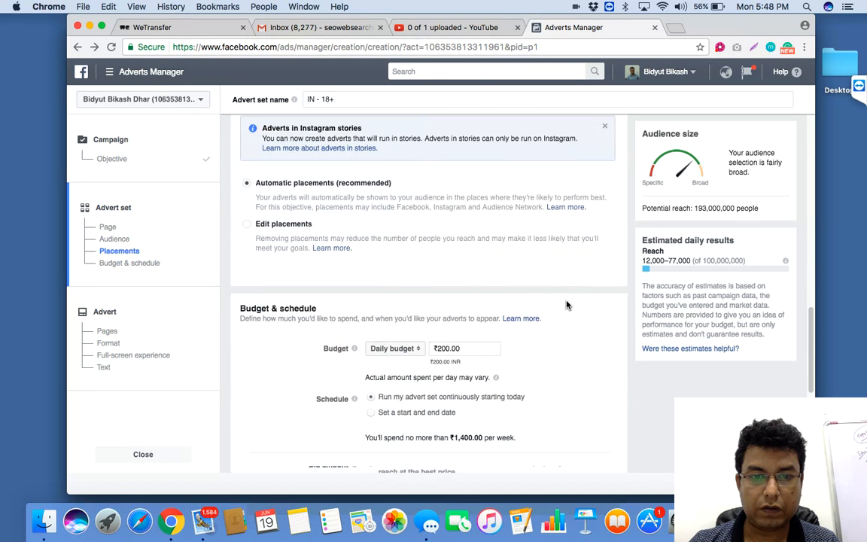
scroll(566, 305, up, 20)
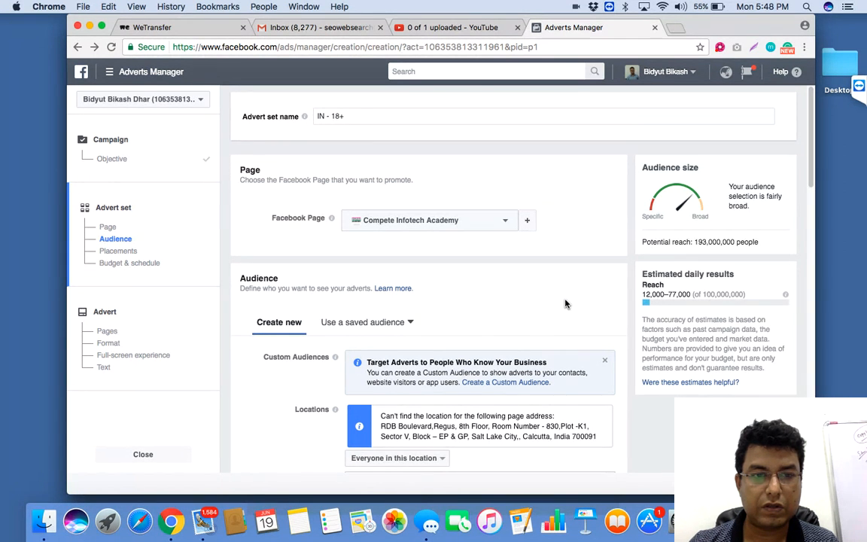
click(116, 336)
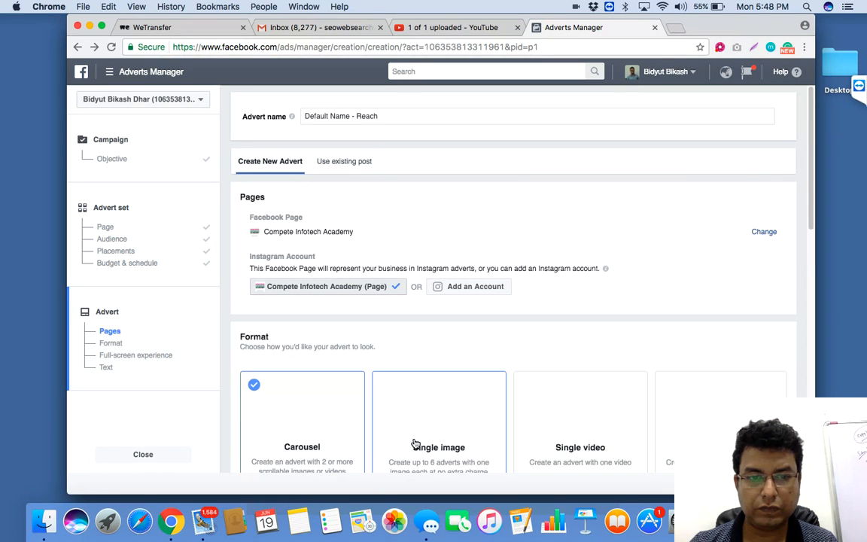
Step: Choose the single image format for the Reach advert and enable adding a website URL to its text
scroll(497, 390, down, 1)
scroll(496, 390, down, 5)
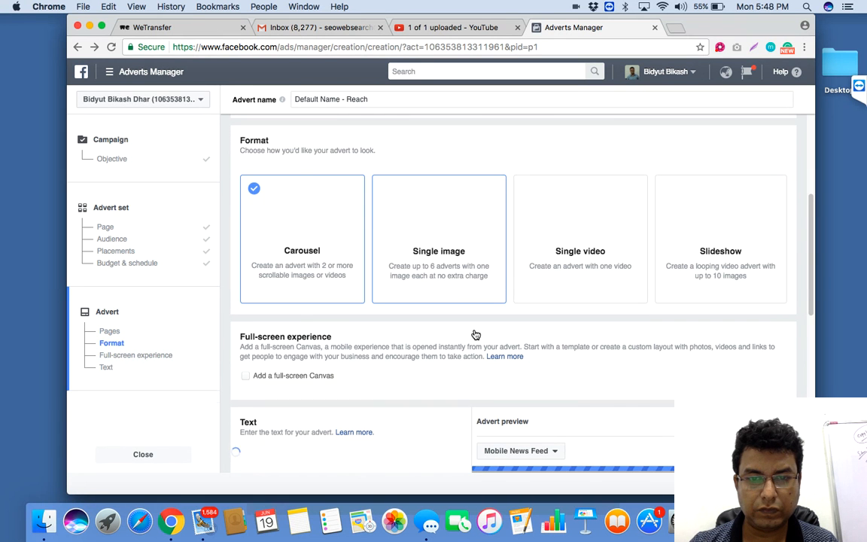
click(428, 298)
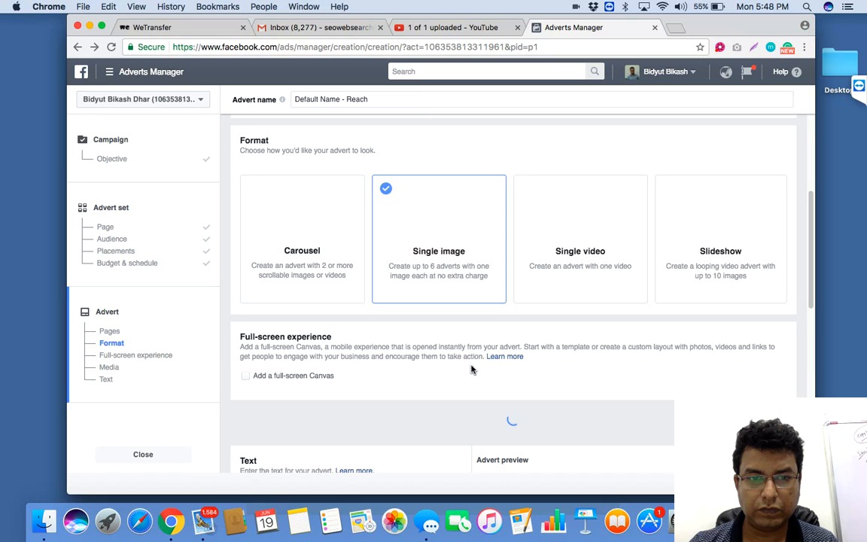
scroll(471, 369, down, 3)
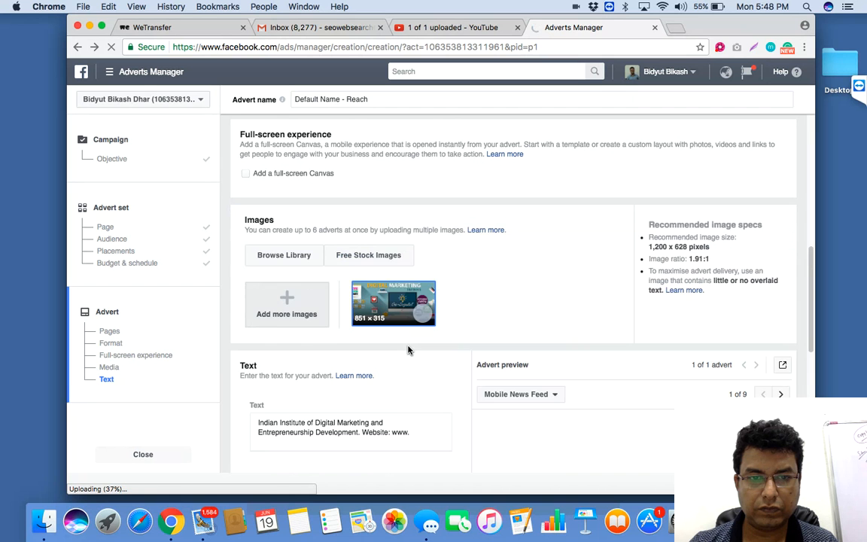
scroll(409, 350, down, 3)
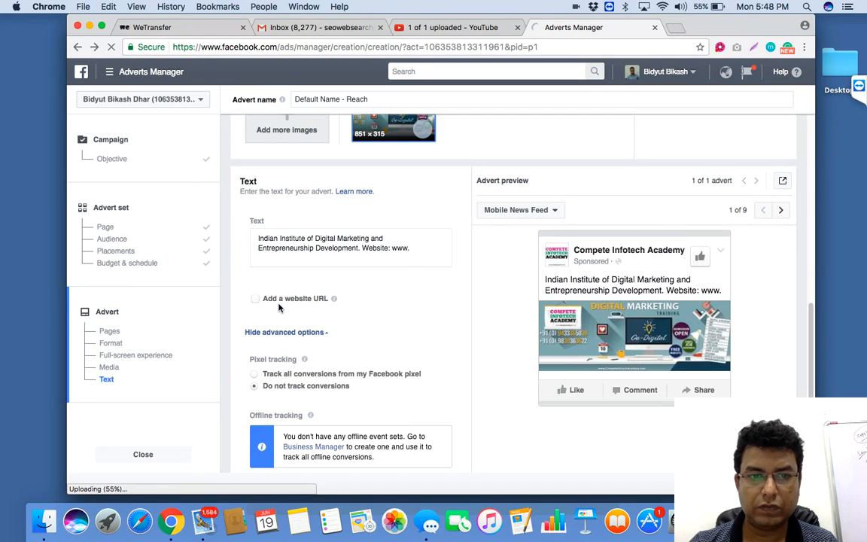
click(255, 300)
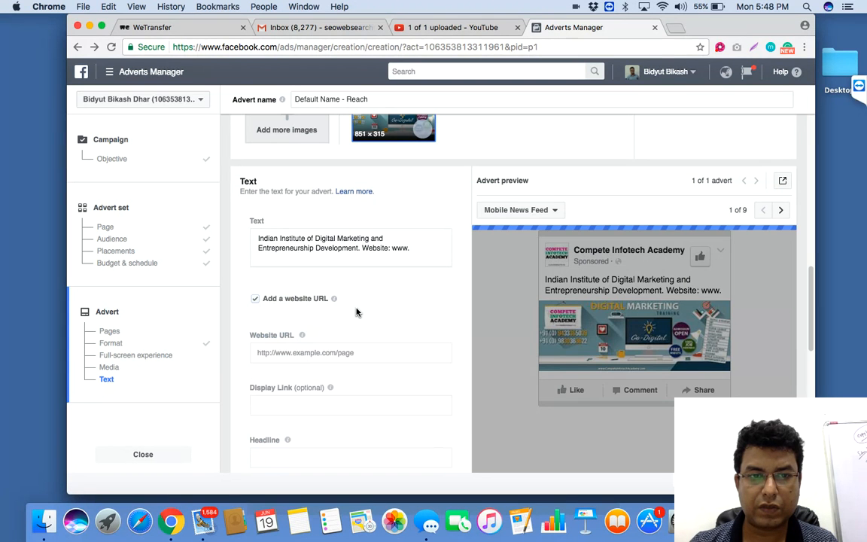
Step: Examine the advert's link, headline, description, call-to-action and tracking fields, along with its image, format and page sections
mouse_move(342, 386)
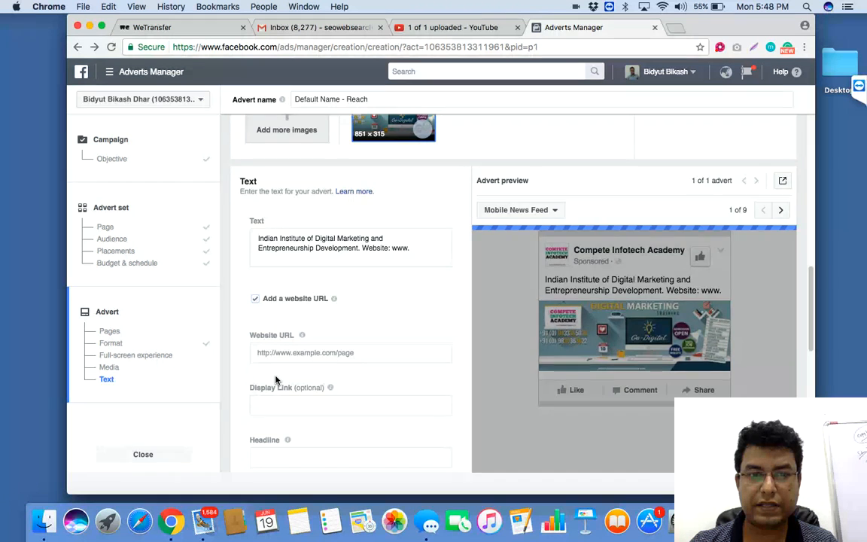
scroll(276, 380, down, 2)
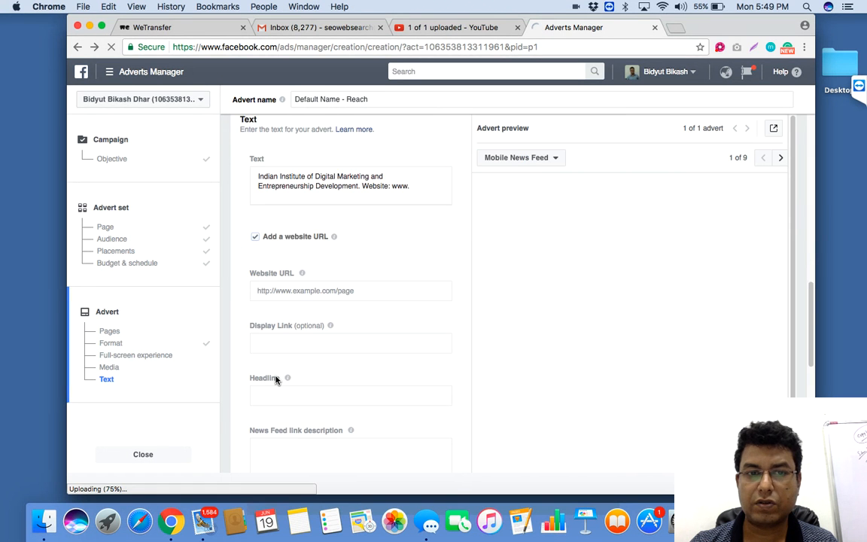
scroll(275, 380, down, 6)
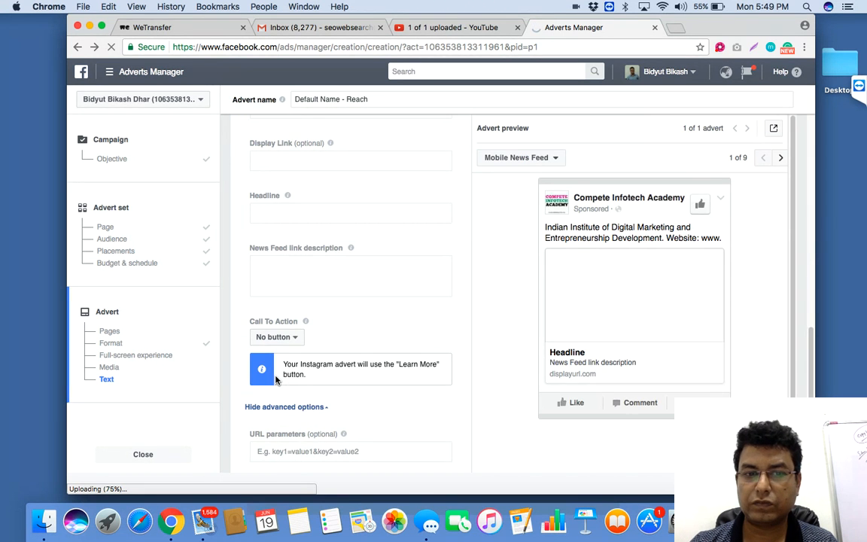
scroll(275, 380, down, 3)
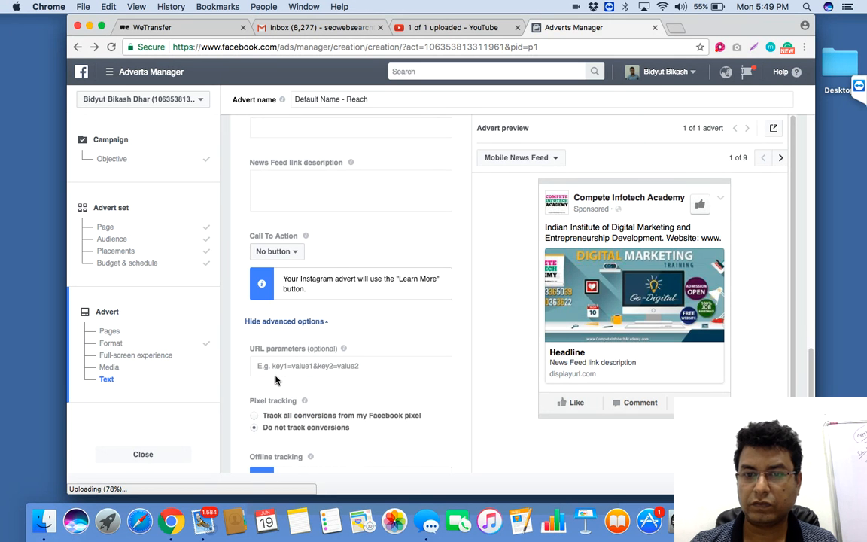
scroll(275, 380, down, 2)
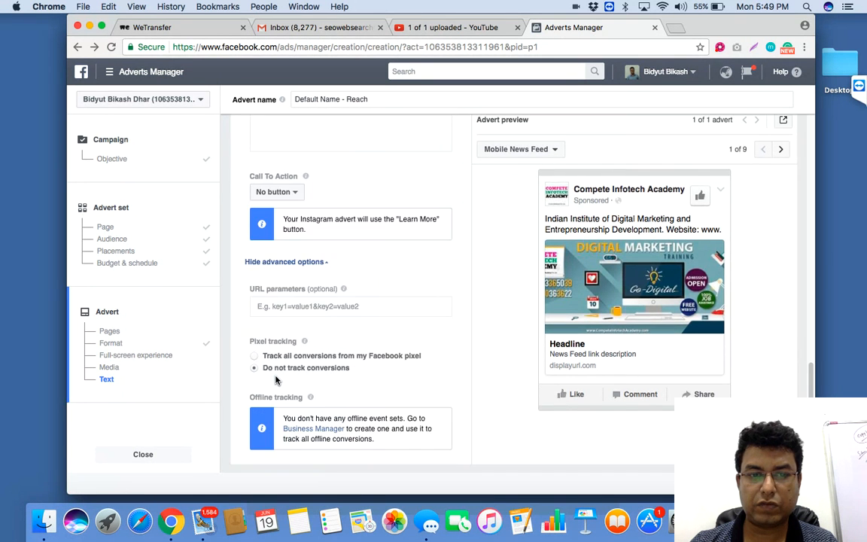
scroll(276, 380, up, 15)
scroll(275, 381, down, 4)
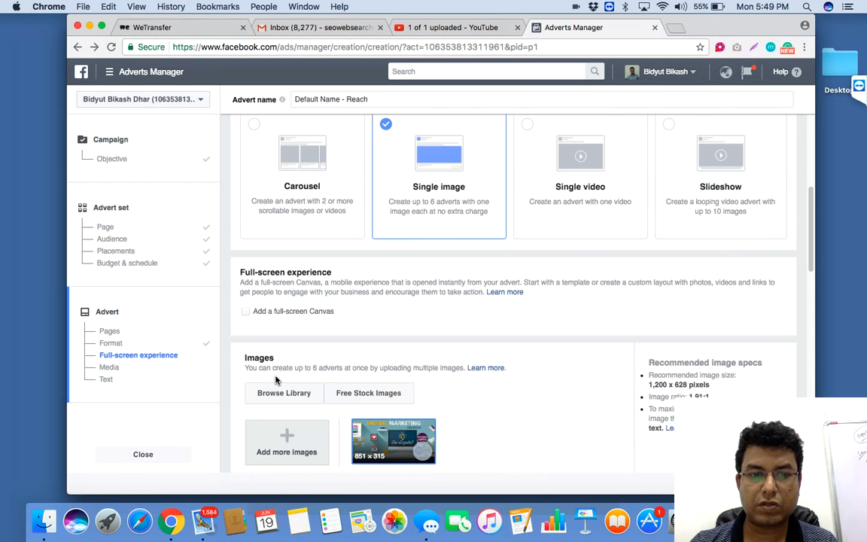
scroll(275, 380, down, 10)
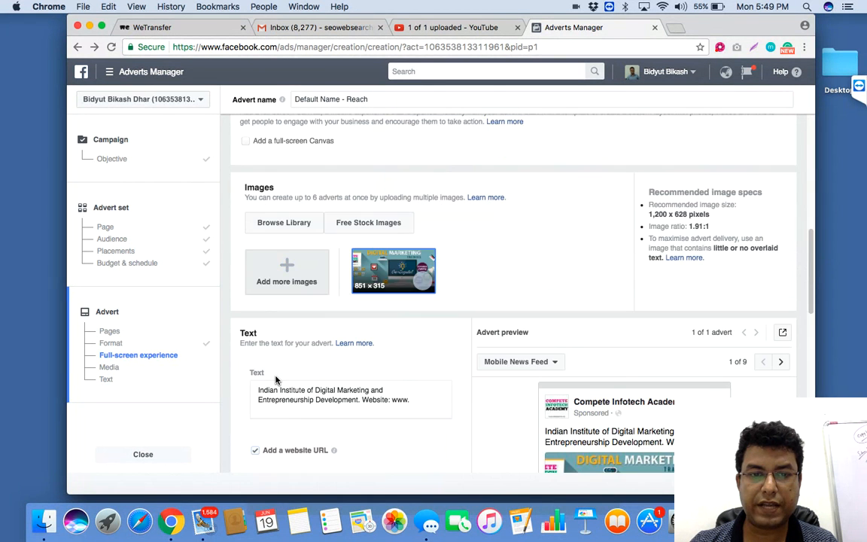
scroll(276, 380, down, 9)
scroll(276, 380, up, 20)
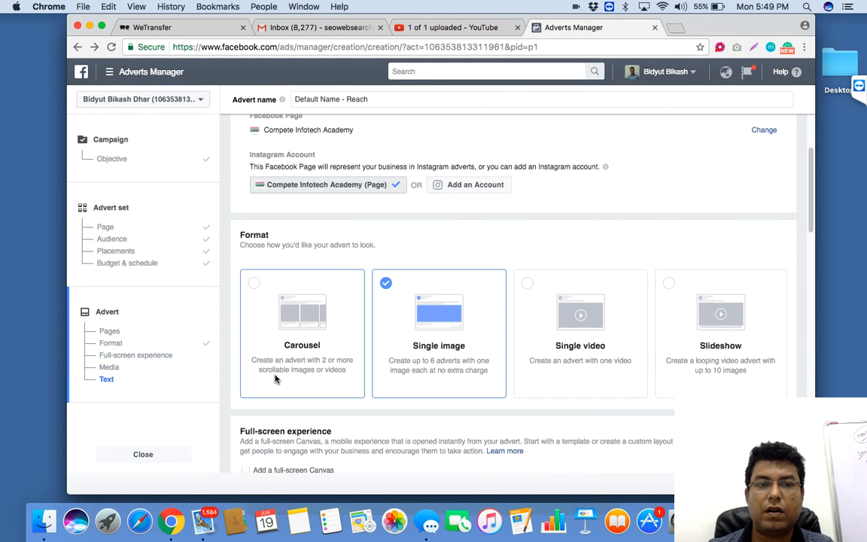
scroll(276, 380, up, 4)
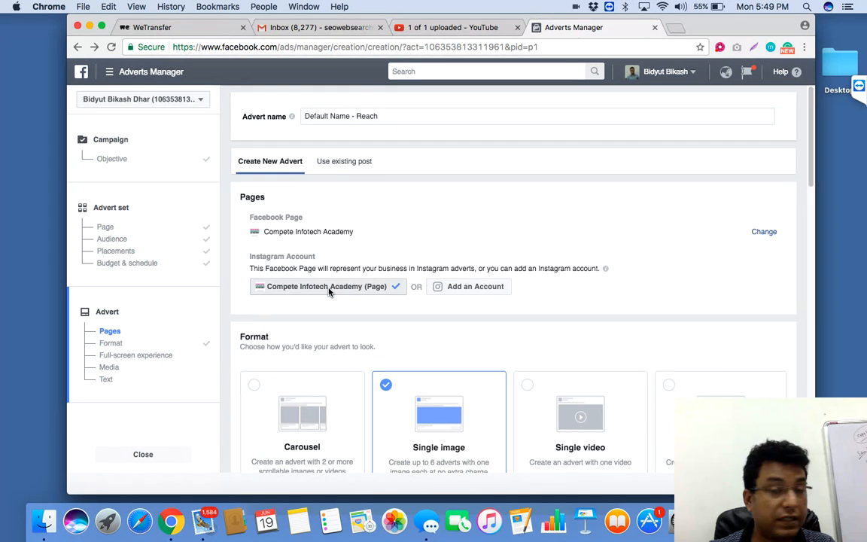
Step: Leave the Reach advert draft for the profile page and start creating a new advert from there
click(78, 48)
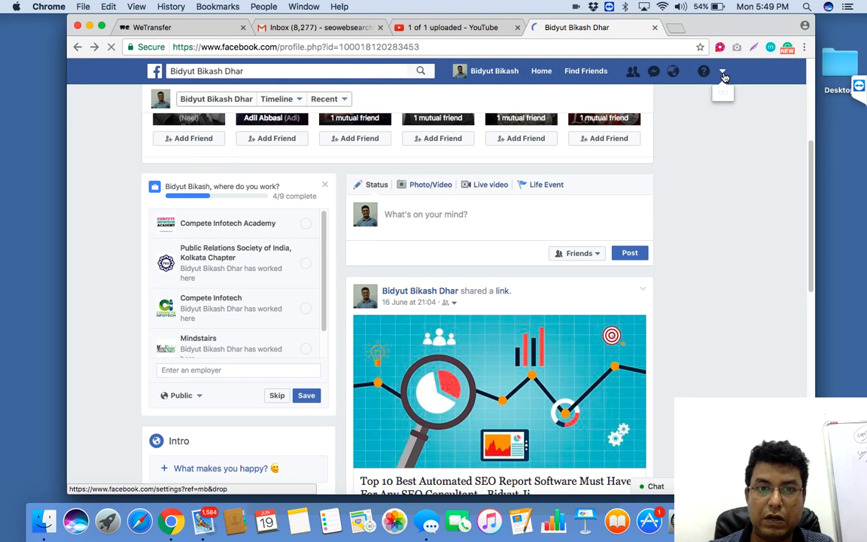
click(723, 74)
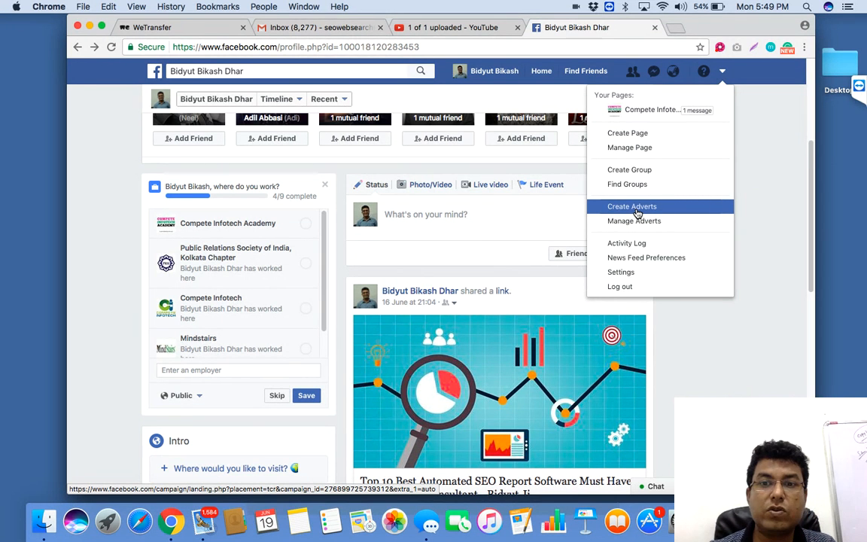
click(636, 207)
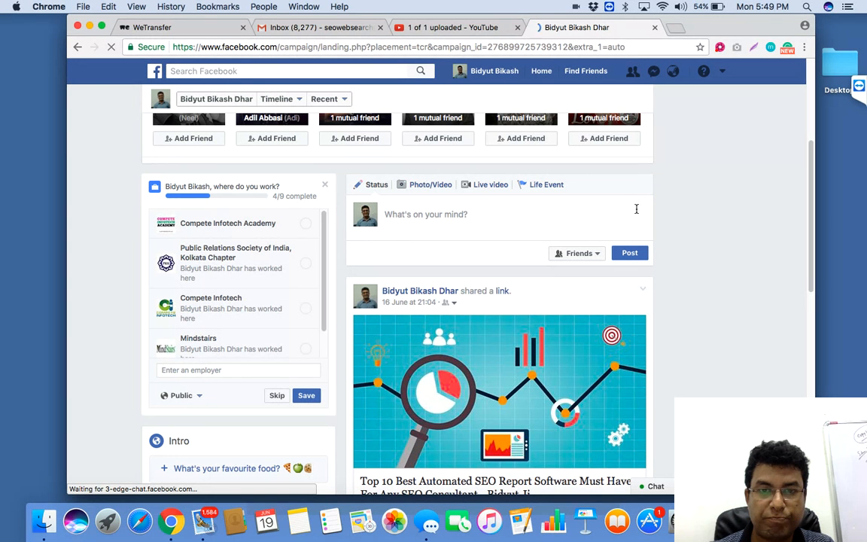
Step: Open the blog owner's website in a new browser tab
click(676, 28)
text(bidyutji.com)
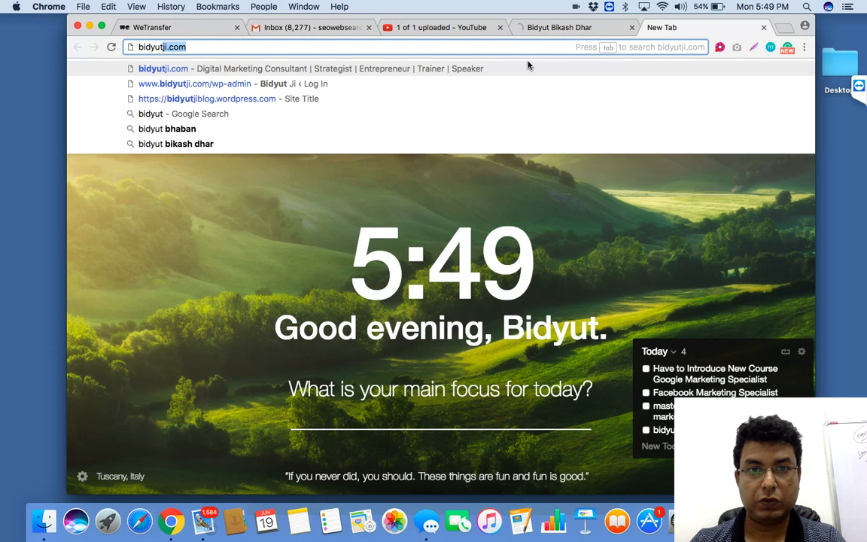
key(Return)
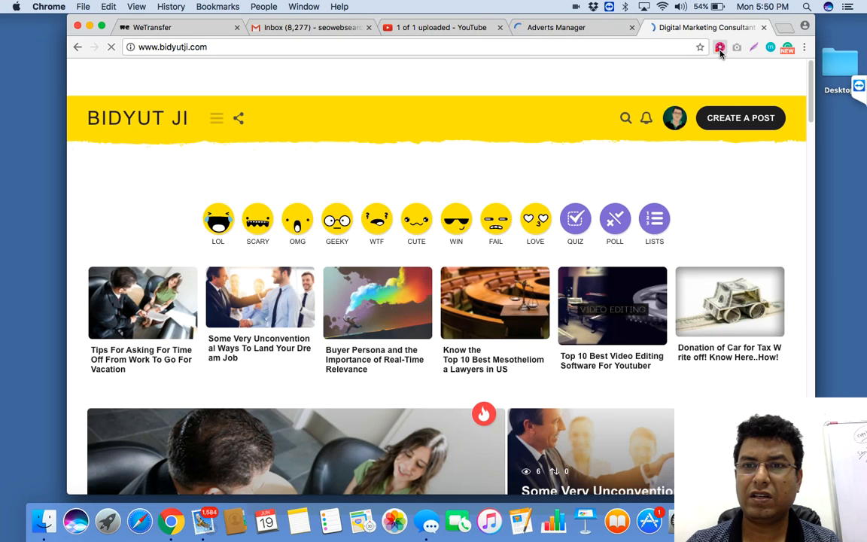
click(720, 49)
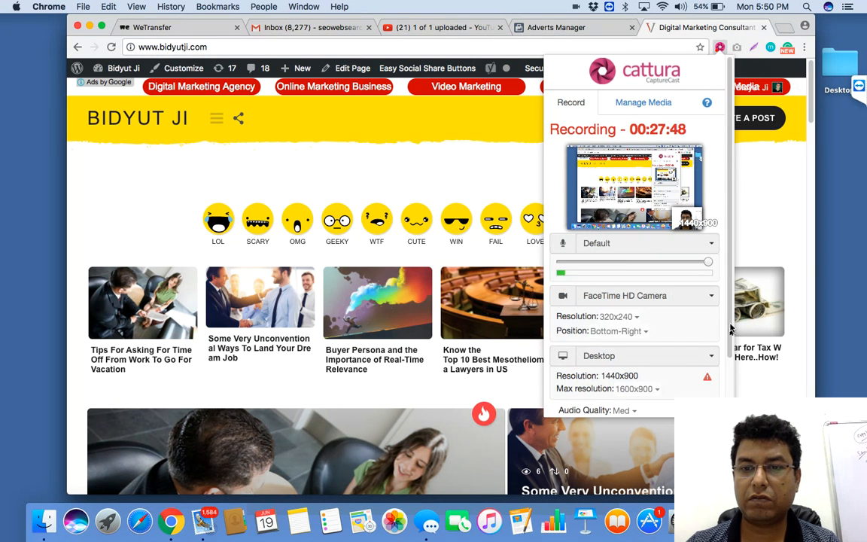
scroll(729, 329, down, 3)
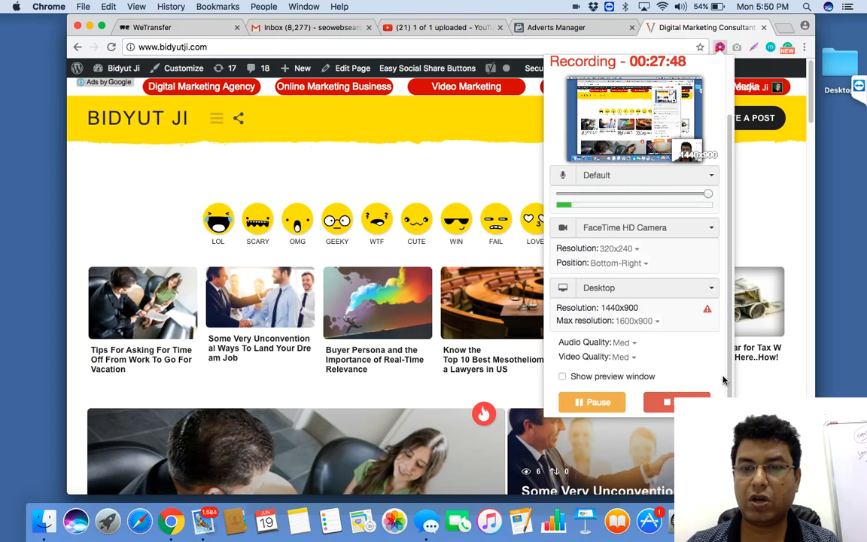
click(596, 407)
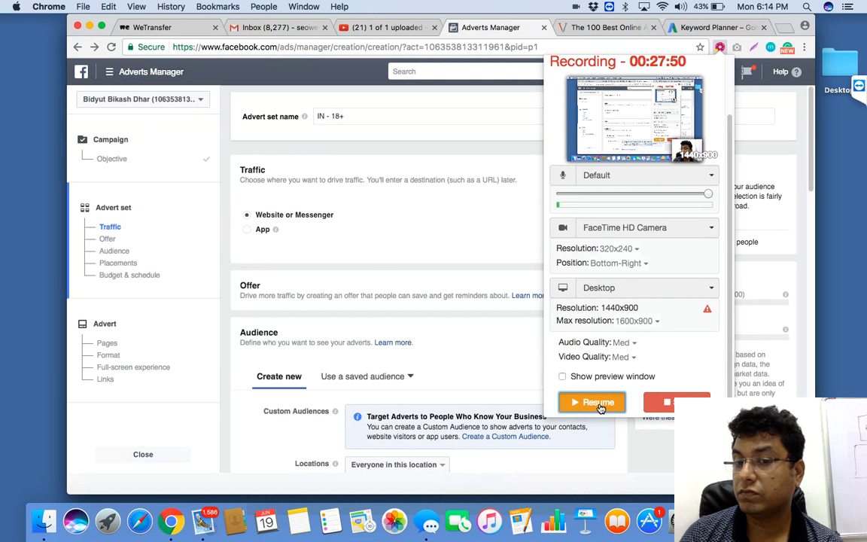